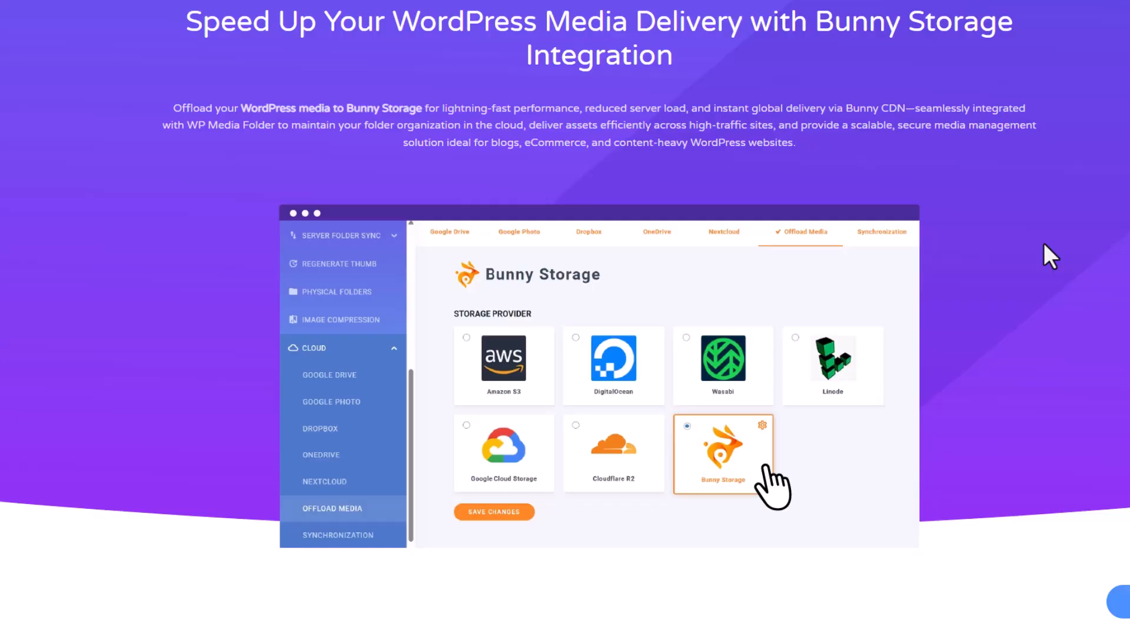
- Read through the Bunny Storage integration page, covering connection, folder structure, automatic offloading, large files, server storage, URL rewriting and security
{"action": "scroll", "coordinate": [1043, 242], "scroll_direction": "down", "scroll_amount": 9}
{"action": "scroll", "coordinate": [1045, 244], "scroll_direction": "down", "scroll_amount": 2}
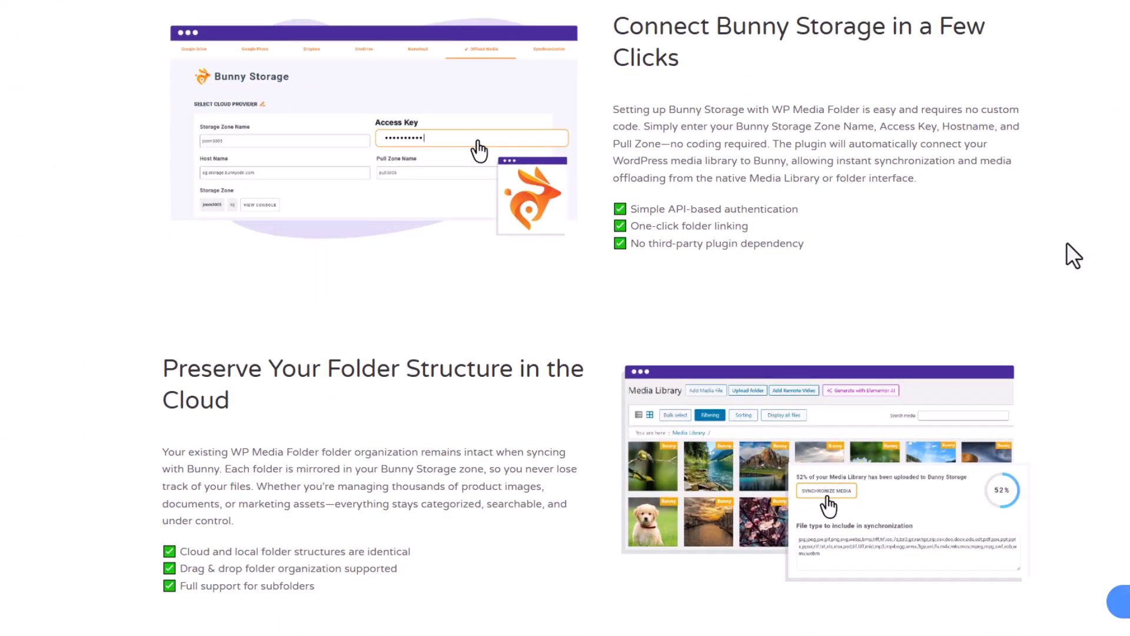
{"action": "scroll", "coordinate": [1066, 243], "scroll_direction": "down", "scroll_amount": 11}
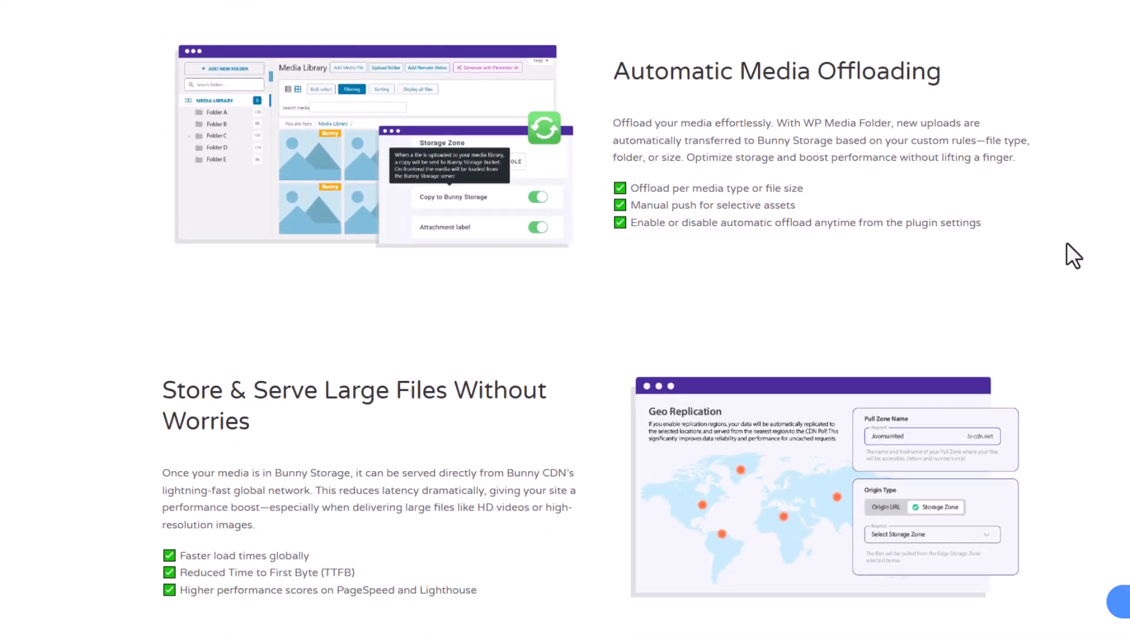
{"action": "scroll", "coordinate": [1066, 243], "scroll_direction": "down", "scroll_amount": 11}
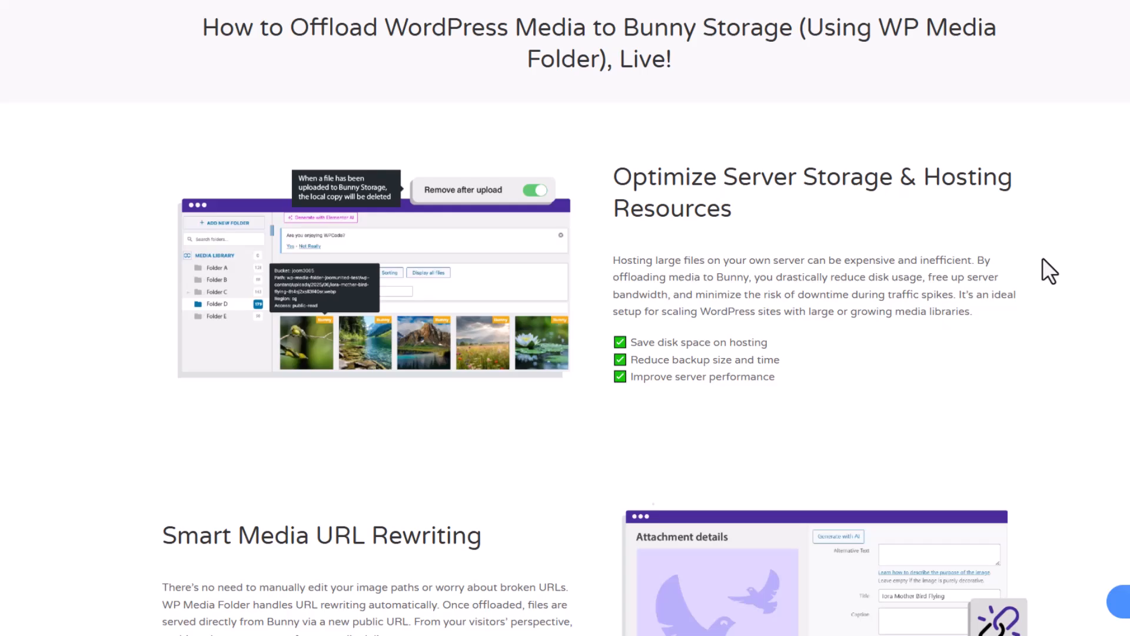
{"action": "scroll", "coordinate": [1043, 259], "scroll_direction": "down", "scroll_amount": 10}
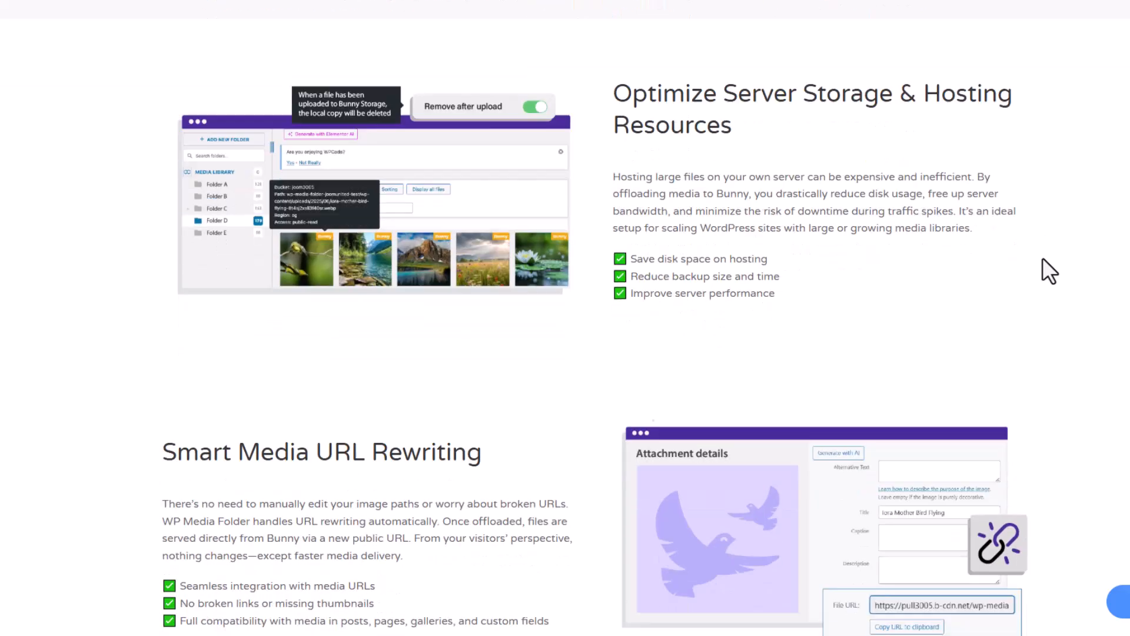
{"action": "scroll", "coordinate": [1036, 300], "scroll_direction": "down", "scroll_amount": 7}
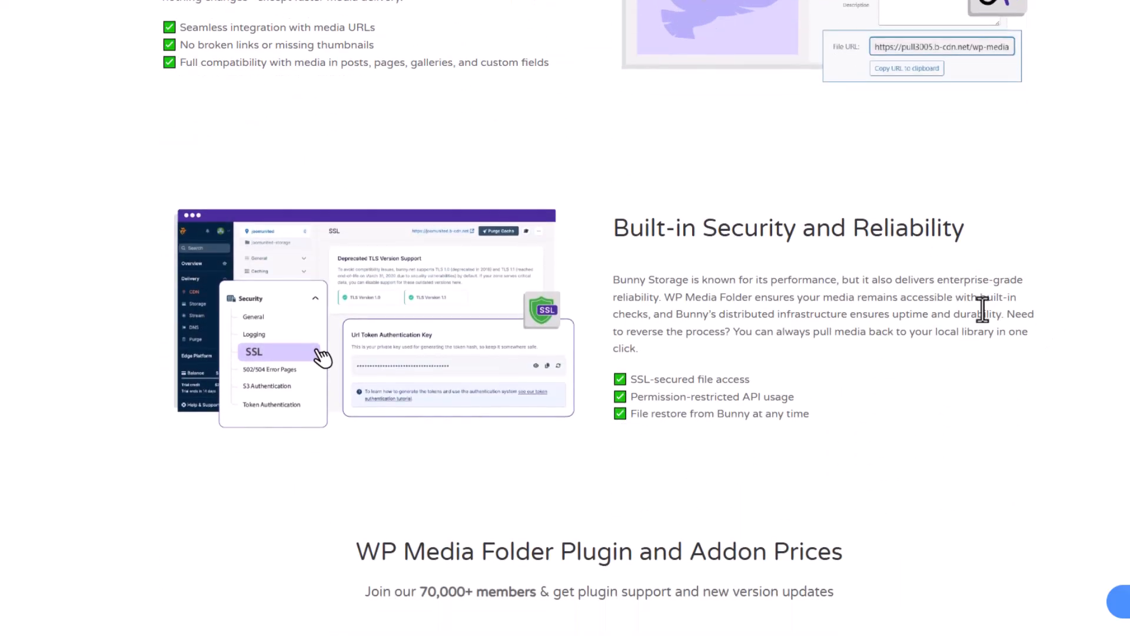
{"action": "scroll", "coordinate": [1022, 292], "scroll_direction": "up", "scroll_amount": 5}
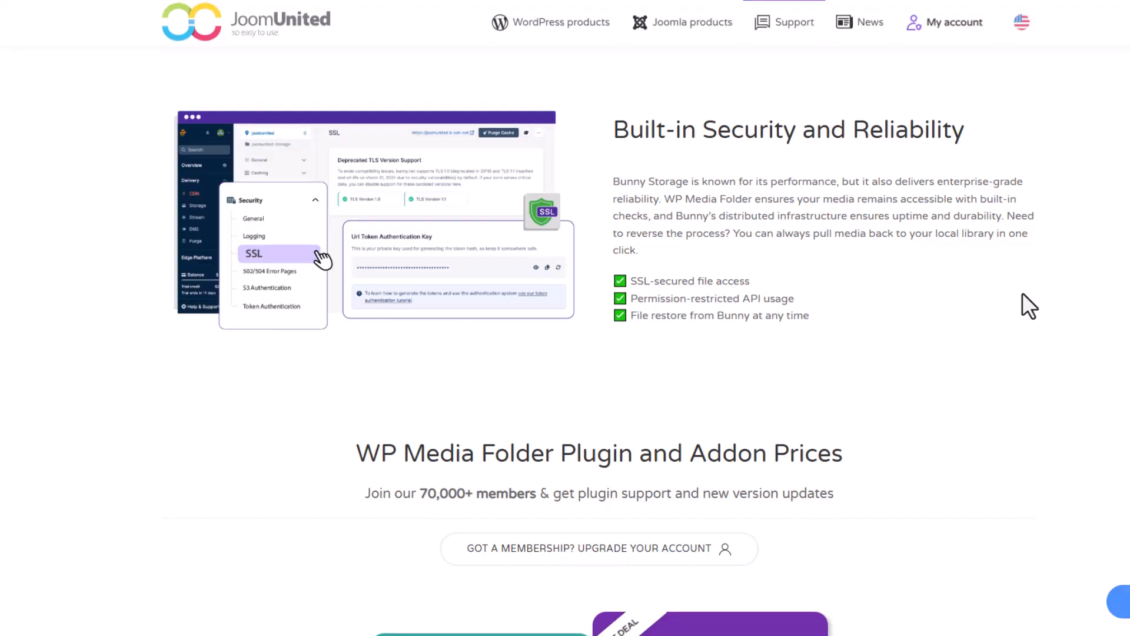
{"action": "scroll", "coordinate": [1022, 292], "scroll_direction": "up", "scroll_amount": 12}
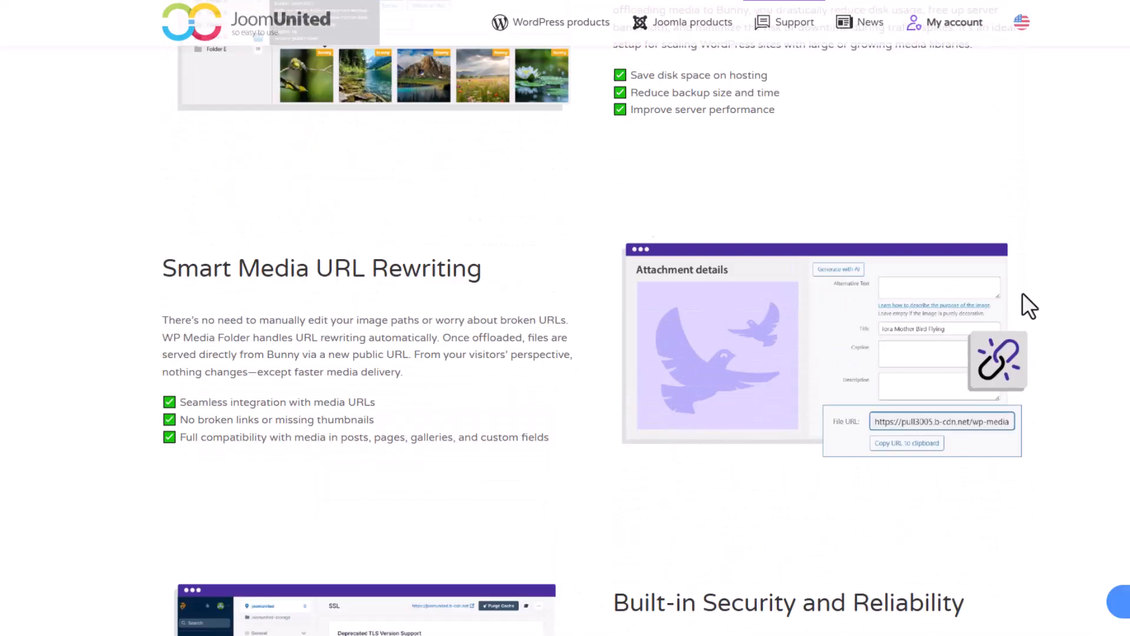
{"action": "scroll", "coordinate": [901, 226], "scroll_direction": "up", "scroll_amount": 8}
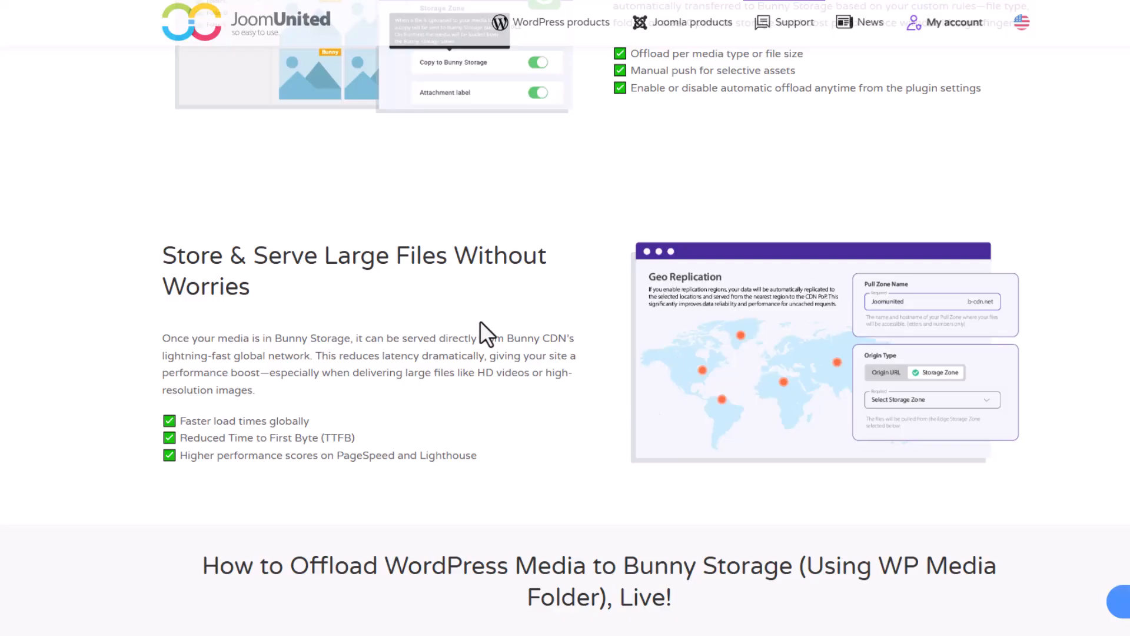
{"action": "scroll", "coordinate": [1021, 403], "scroll_direction": "up", "scroll_amount": 5}
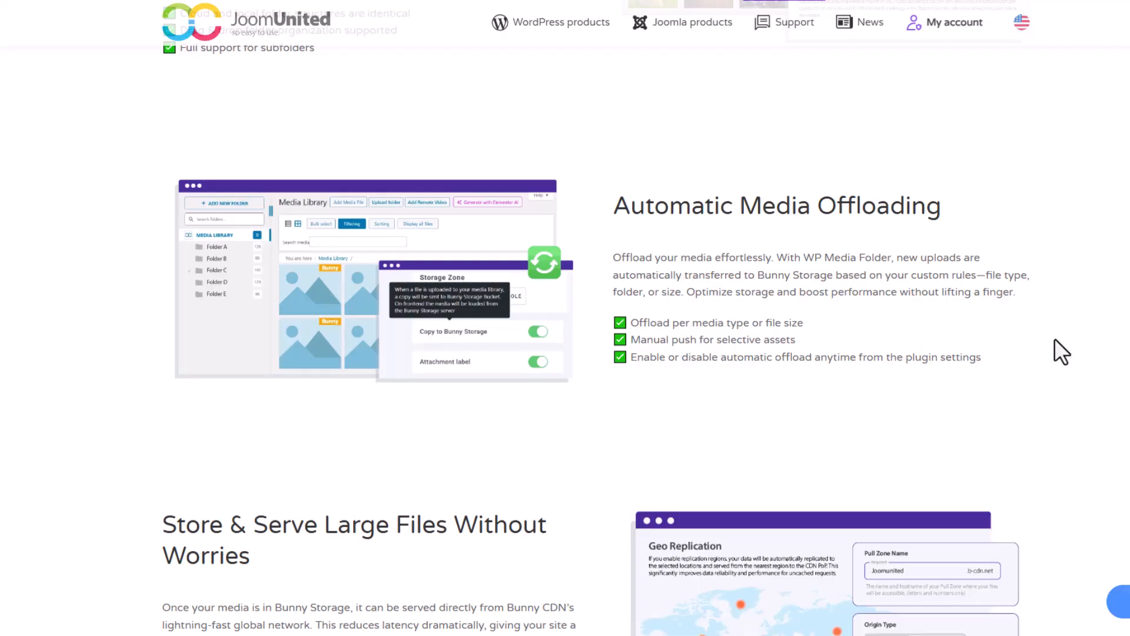
{"action": "scroll", "coordinate": [1054, 339], "scroll_direction": "up", "scroll_amount": 13}
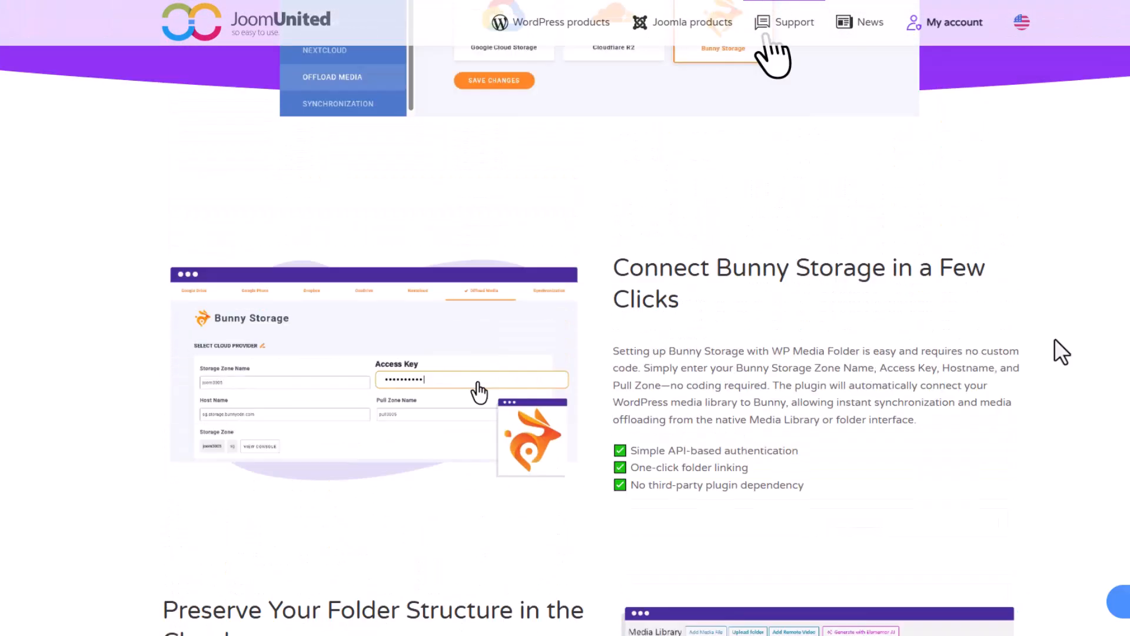
{"action": "scroll", "coordinate": [1055, 338], "scroll_direction": "up", "scroll_amount": 1}
{"action": "scroll", "coordinate": [1054, 338], "scroll_direction": "down", "scroll_amount": 1}
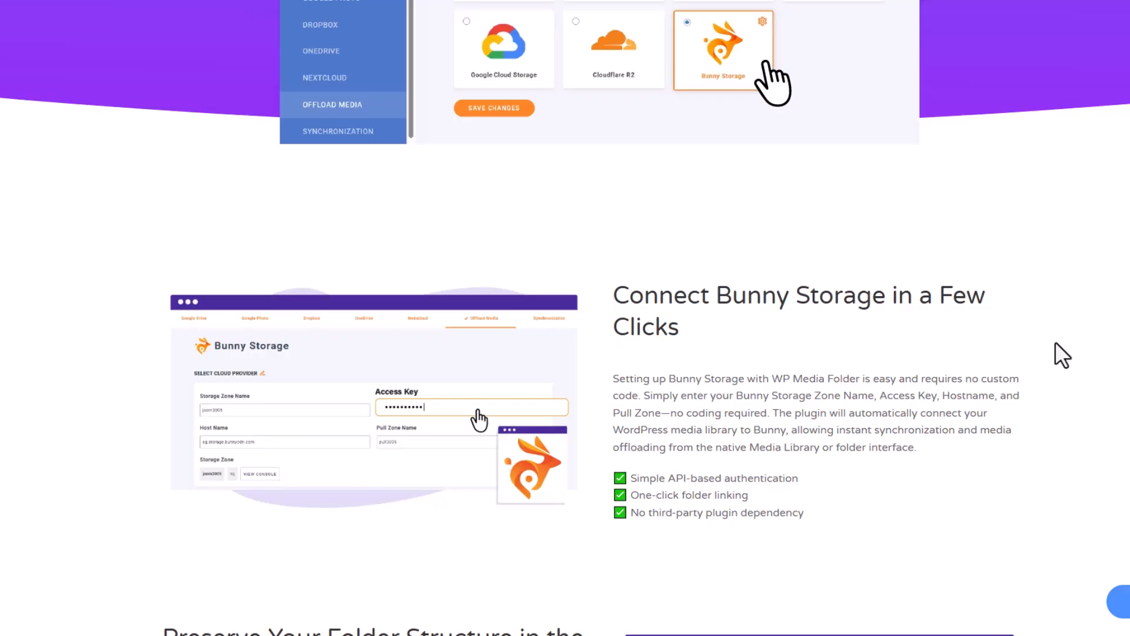
{"action": "scroll", "coordinate": [1054, 343], "scroll_direction": "down", "scroll_amount": 11}
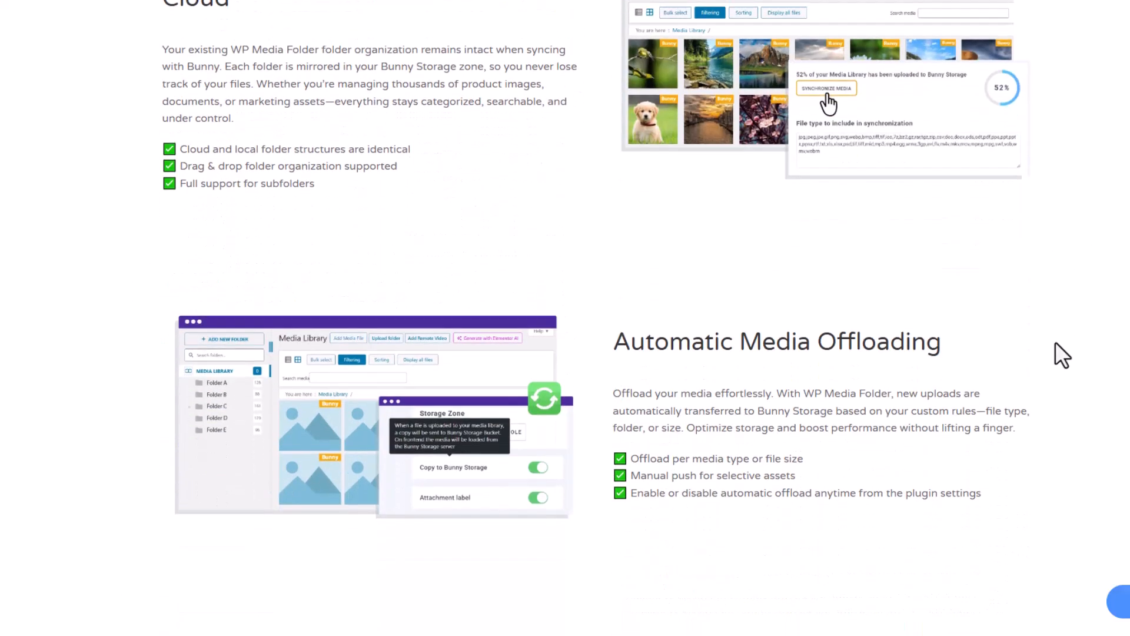
{"action": "scroll", "coordinate": [1055, 341], "scroll_direction": "down", "scroll_amount": 5}
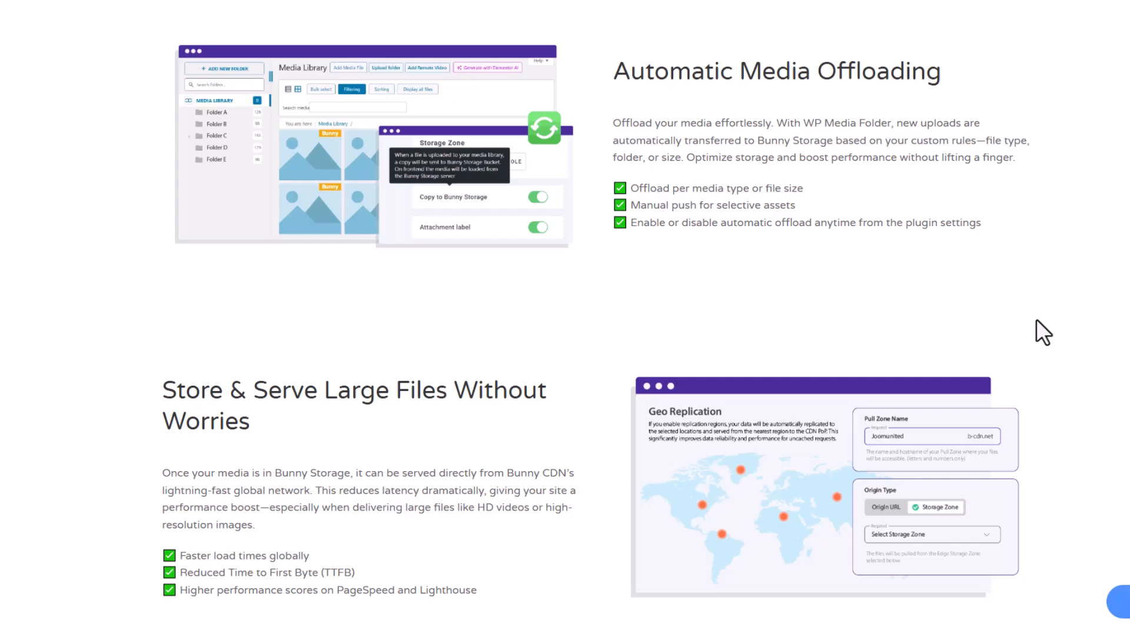
{"action": "scroll", "coordinate": [1037, 323], "scroll_direction": "down", "scroll_amount": 10}
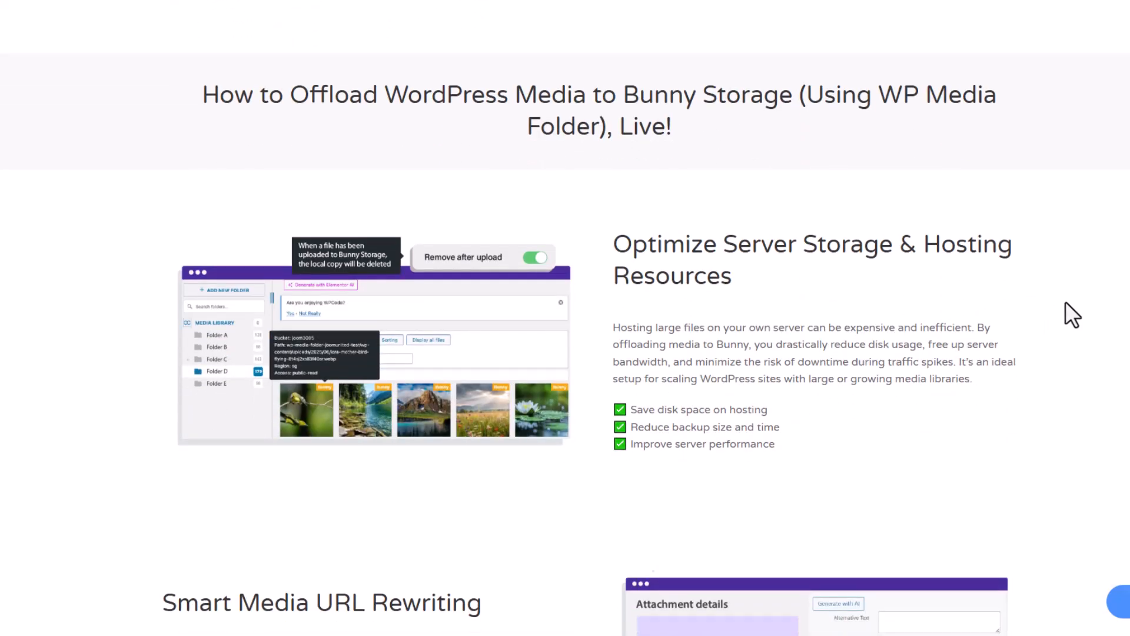
{"action": "scroll", "coordinate": [1065, 303], "scroll_direction": "down", "scroll_amount": 3}
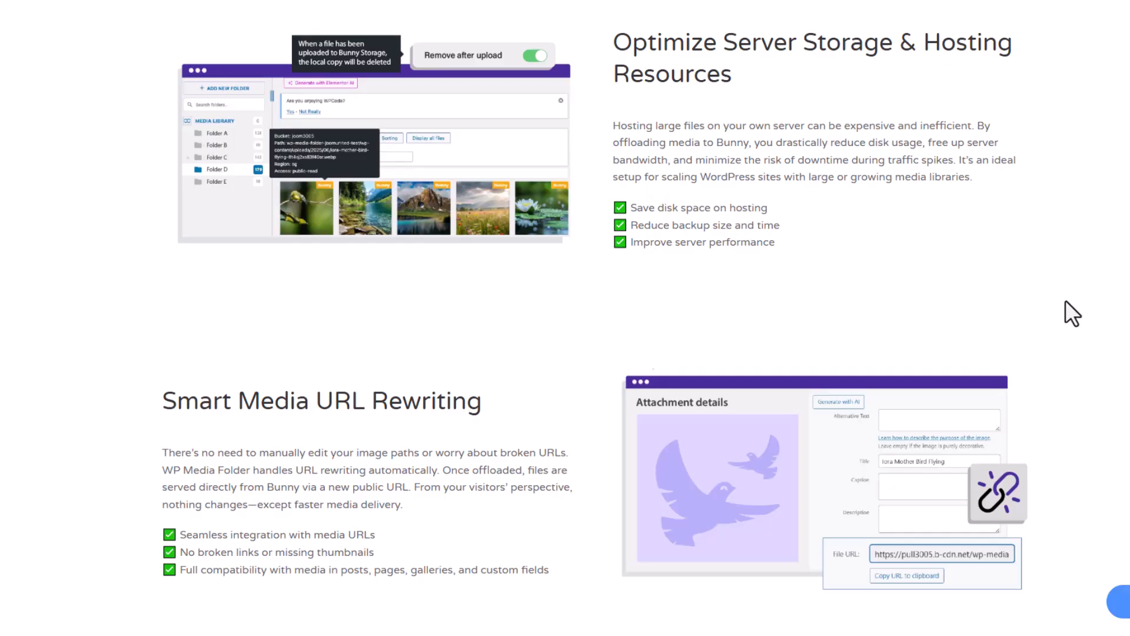
{"action": "scroll", "coordinate": [1065, 299], "scroll_direction": "down", "scroll_amount": 10}
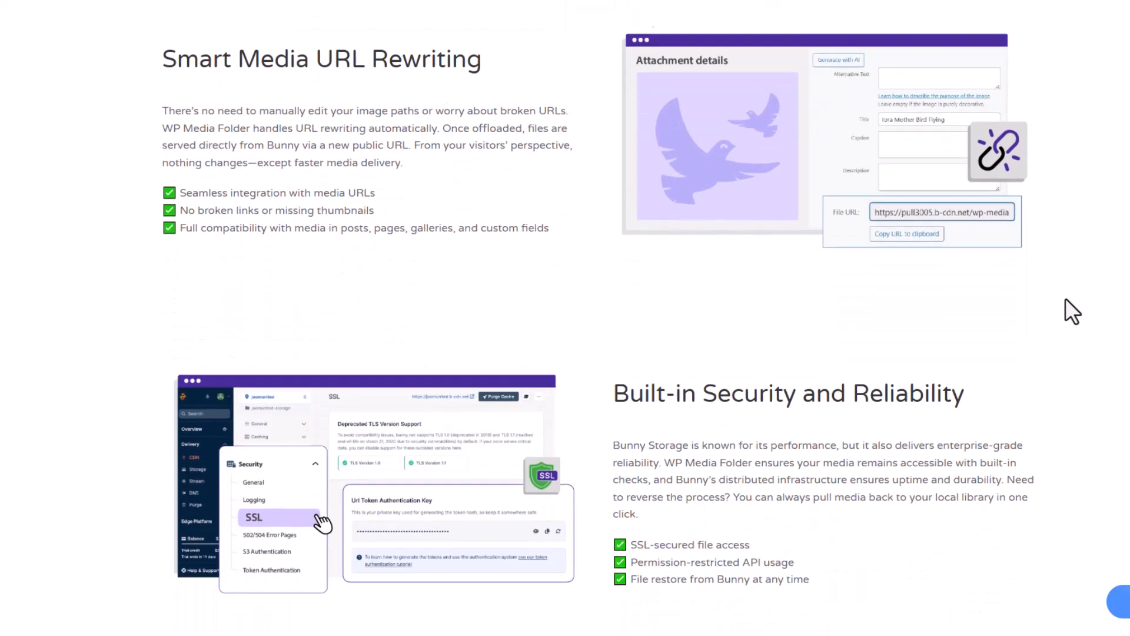
{"action": "scroll", "coordinate": [1071, 310], "scroll_direction": "down", "scroll_amount": 1}
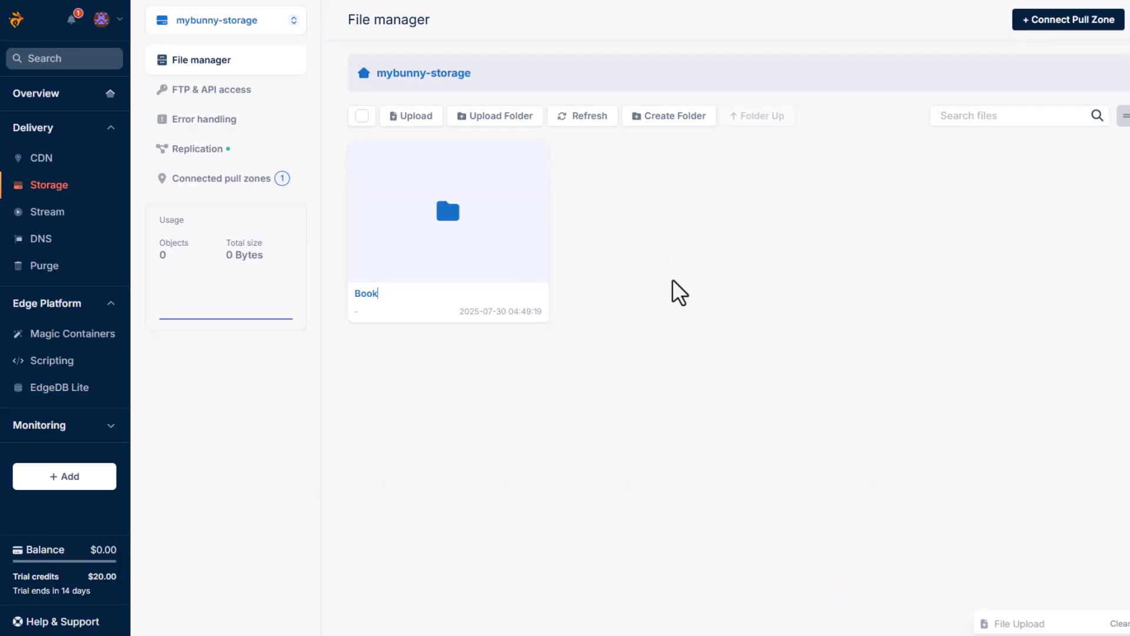
- In the bunny.net dashboard, inspect the Book folder in mybunny-storage and the zone's FTP & API access details
{"action": "left_click", "coordinate": [485, 259]}
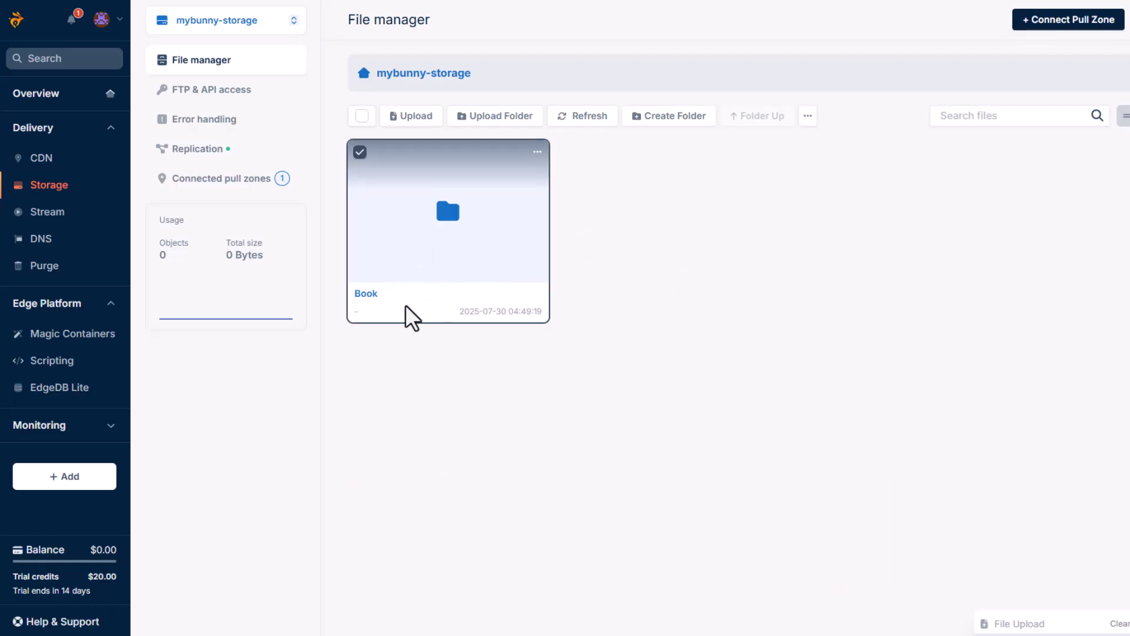
{"action": "left_click", "coordinate": [365, 293]}
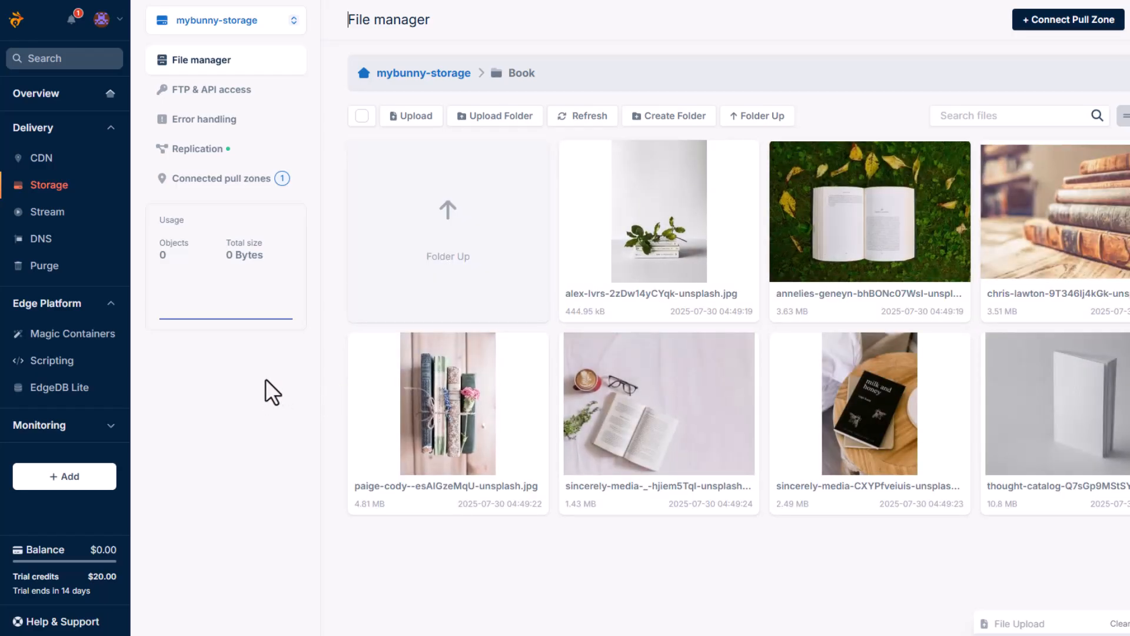
{"action": "left_click", "coordinate": [235, 100]}
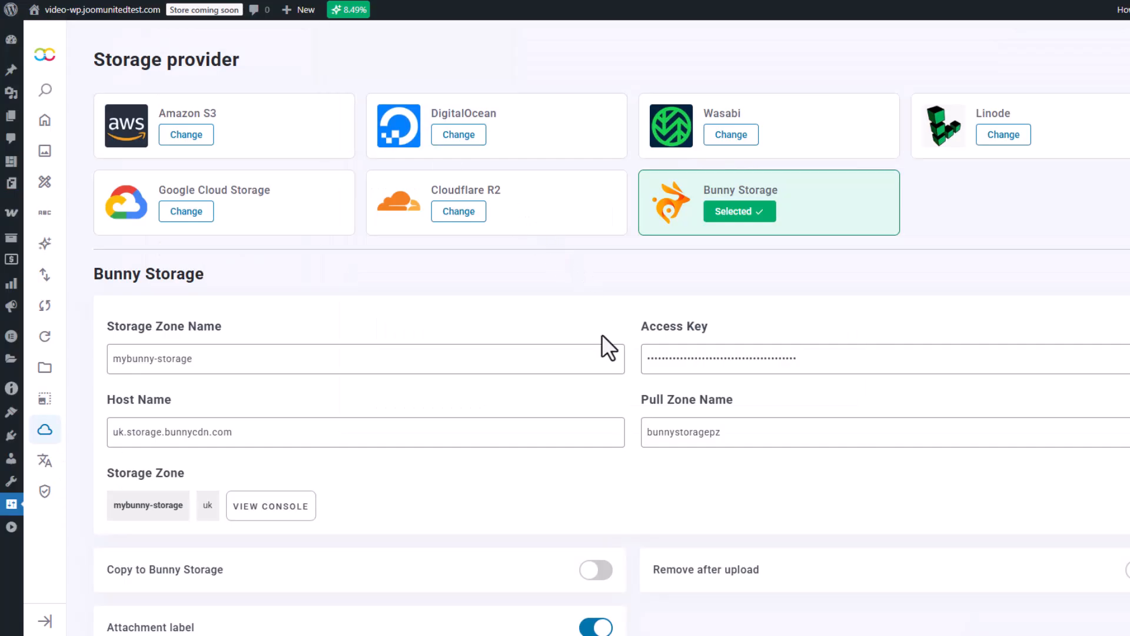
- In the WordPress plugin settings, review the Bunny Storage connection fields and the copy, remove after upload, attachment label, import and retrieve options
{"action": "scroll", "coordinate": [602, 340], "scroll_direction": "down", "scroll_amount": 5}
{"action": "scroll", "coordinate": [601, 340], "scroll_direction": "down", "scroll_amount": 3}
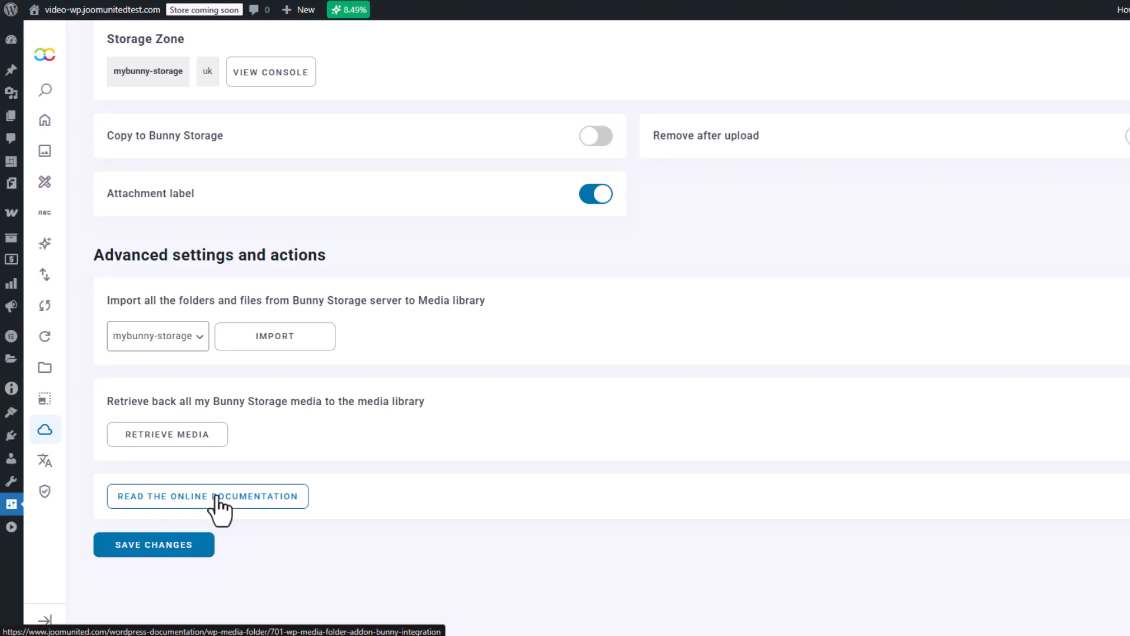
{"action": "scroll", "coordinate": [221, 509], "scroll_direction": "up", "scroll_amount": 7}
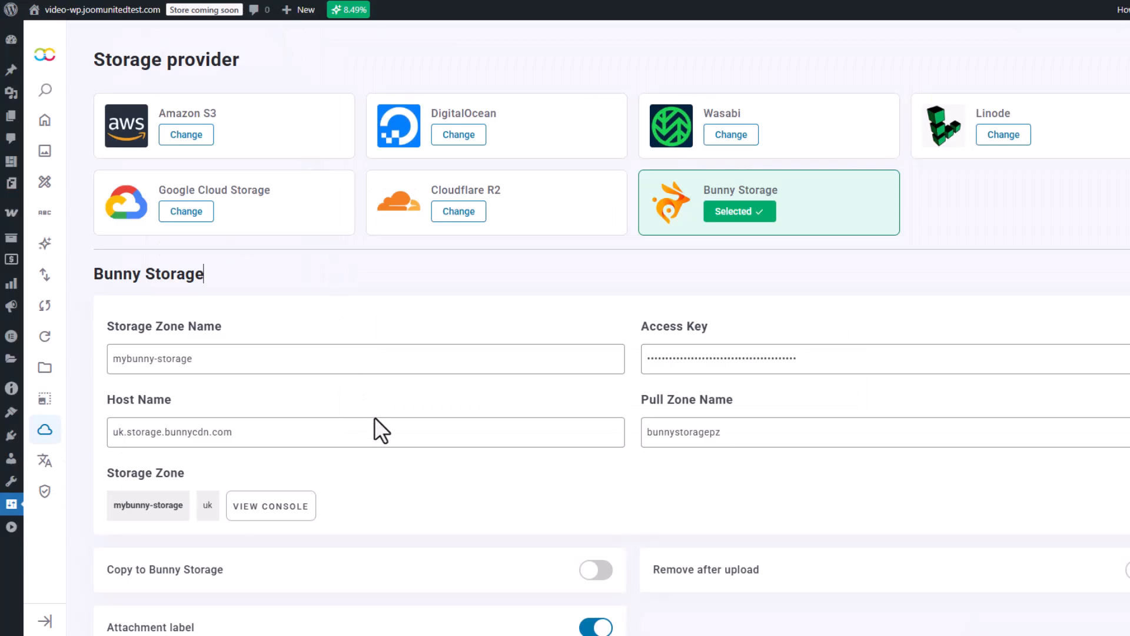
{"action": "scroll", "coordinate": [497, 356], "scroll_direction": "down", "scroll_amount": 5}
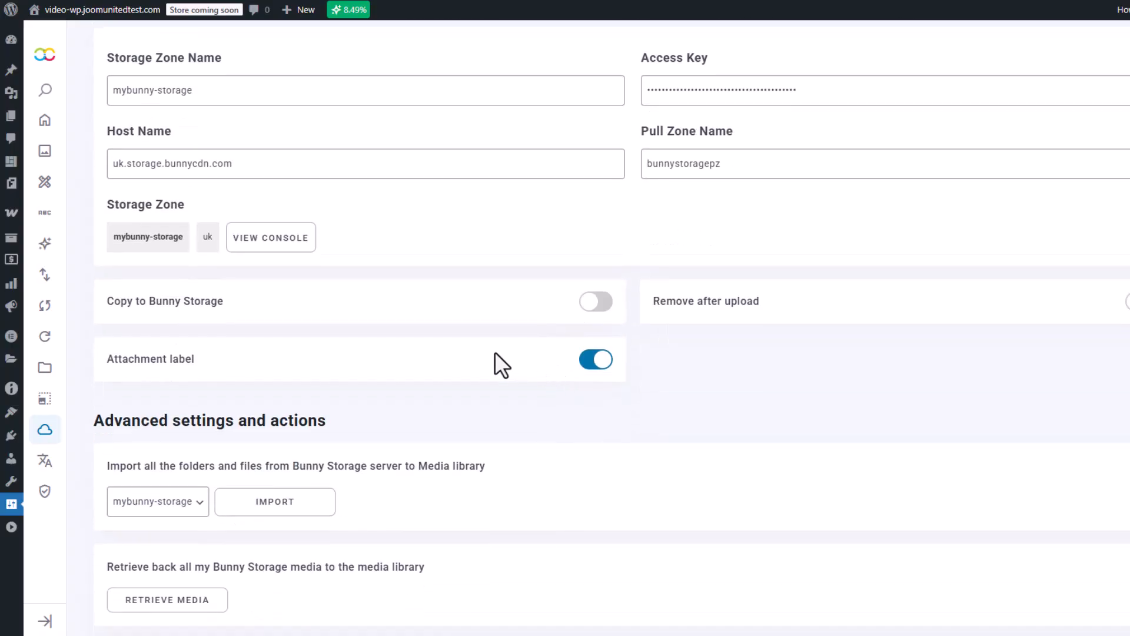
{"action": "mouse_move", "coordinate": [58, 337]}
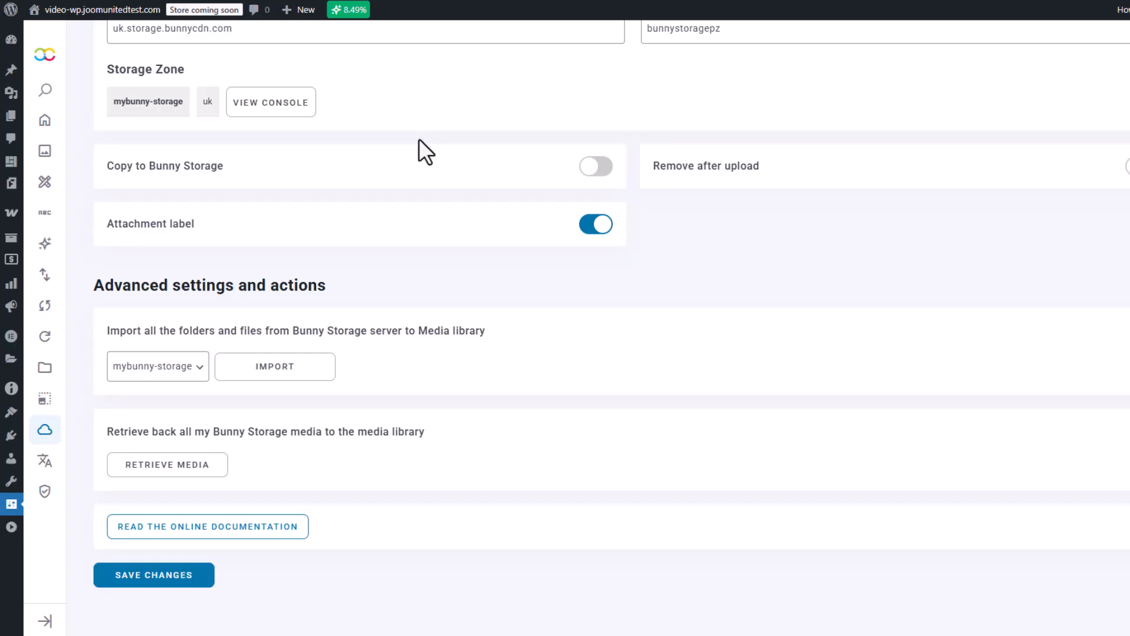
{"action": "mouse_move", "coordinate": [191, 177]}
{"action": "mouse_move", "coordinate": [744, 172]}
{"action": "mouse_move", "coordinate": [174, 238]}
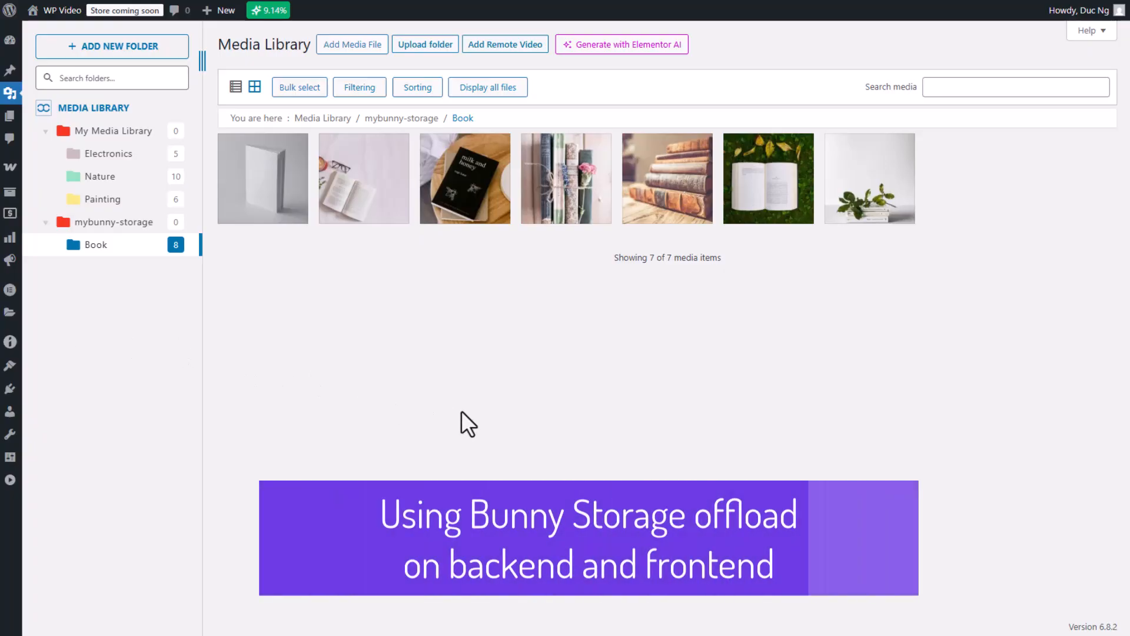
- Upload birmingham-museums-trust-e0wBK0xJXYQ-unsplash.jpg from the local Painting folder into the media library's mybunny-storage/Book folder
{"action": "key", "text": "alt+Tab"}
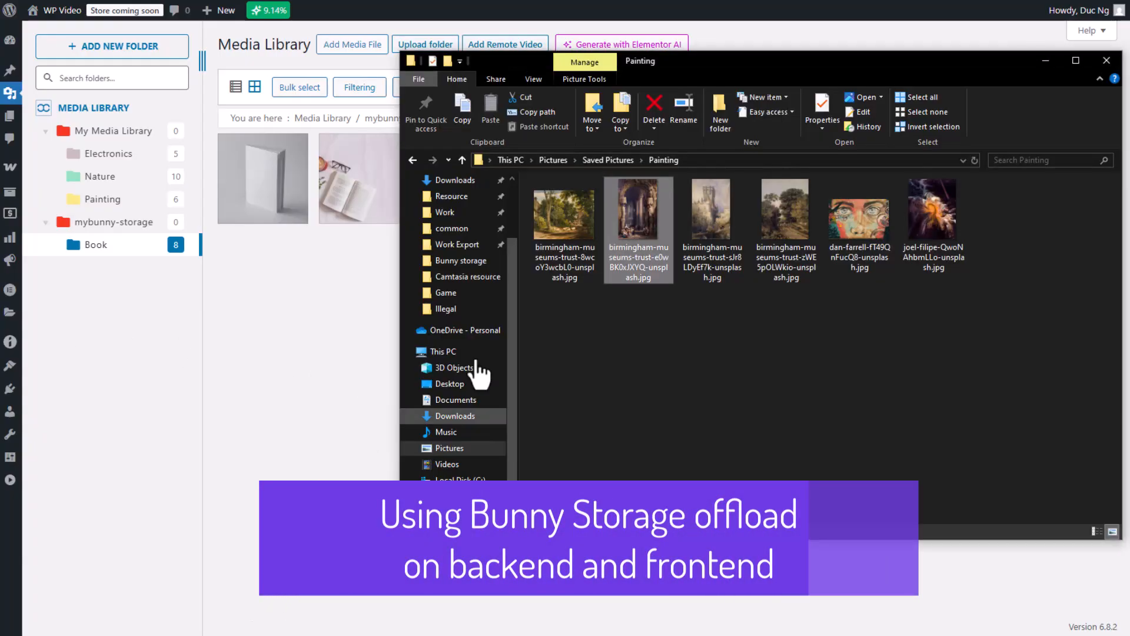
{"action": "left_click", "coordinate": [658, 354]}
{"action": "left_click_drag", "start_coordinate": [638, 216], "coordinate": [345, 330]}
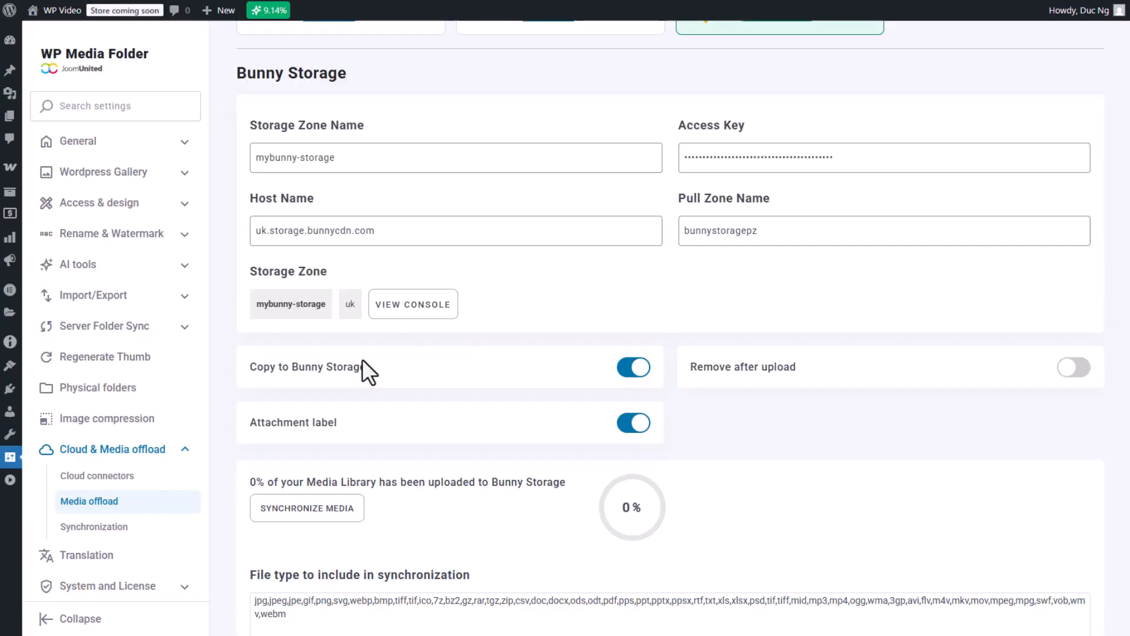
{"action": "scroll", "coordinate": [362, 359], "scroll_direction": "down", "scroll_amount": 1}
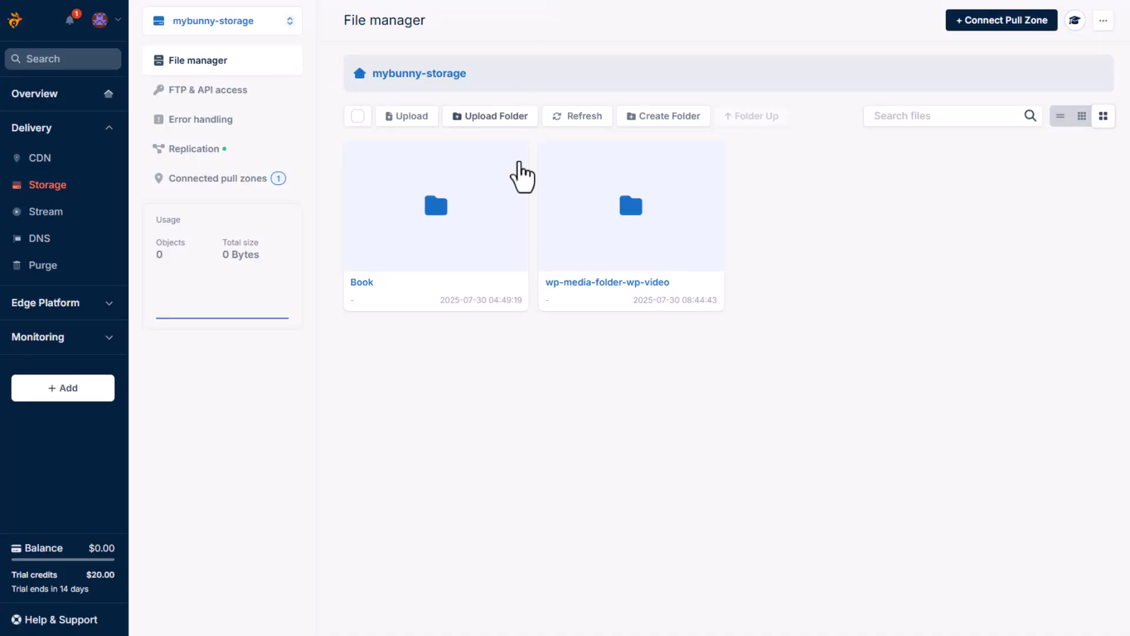
- In the bunny.net file manager, browse through wp-media-folder-wp-video/wp-content/uploads/2025 and open its subfolder
{"action": "left_click", "coordinate": [609, 291]}
{"action": "left_click", "coordinate": [580, 294]}
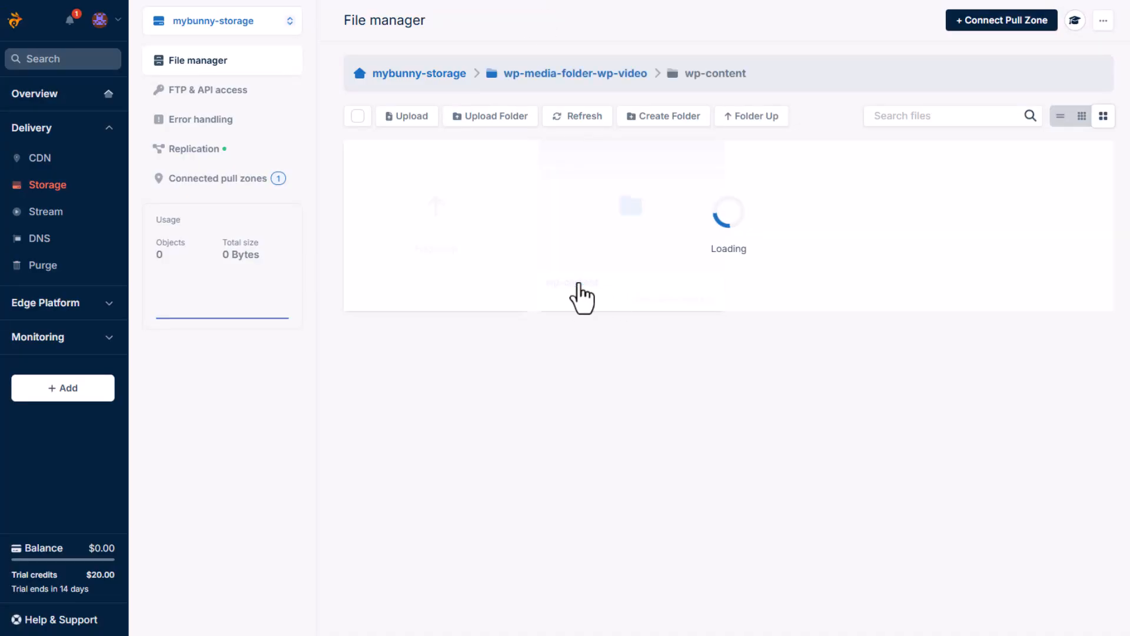
{"action": "left_click", "coordinate": [580, 294]}
{"action": "left_click", "coordinate": [580, 294]}
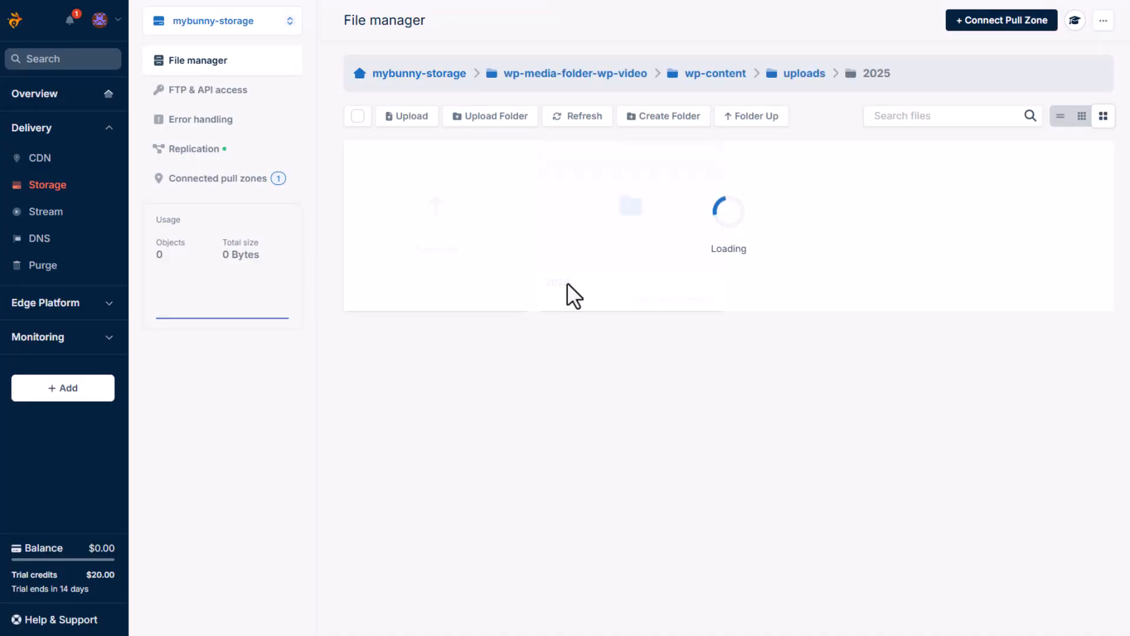
{"action": "left_click", "coordinate": [551, 293]}
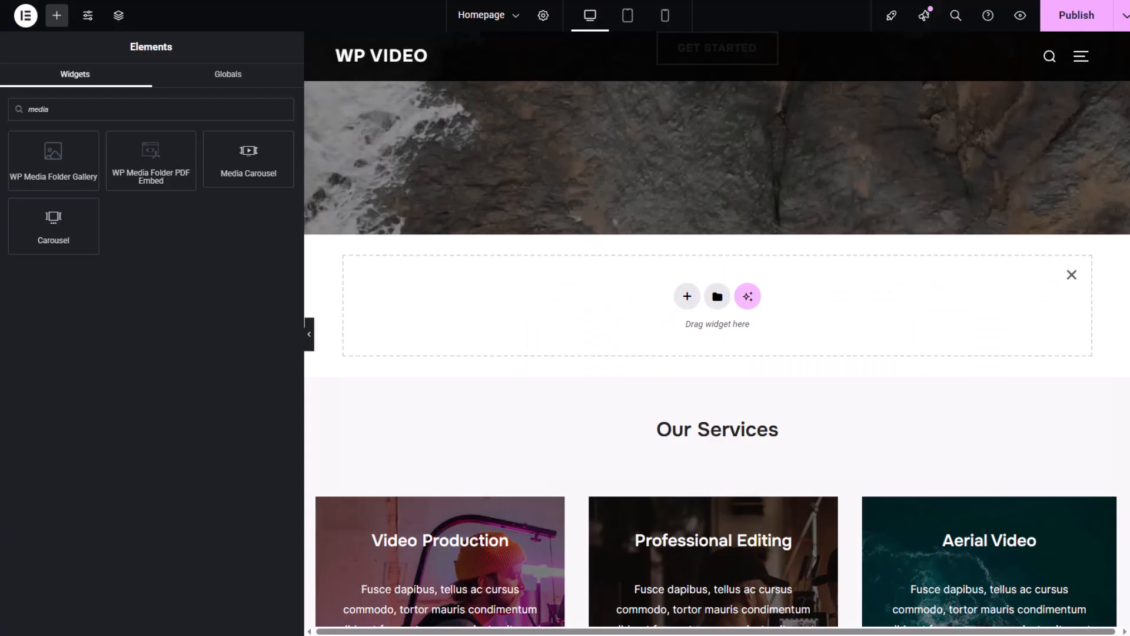
- In the Elementor homepage editor, add a WP Media Folder Gallery above Our Services containing the birmingham-museums-trust image from the Book folder
{"action": "left_click_drag", "start_coordinate": [52, 164], "coordinate": [703, 306]}
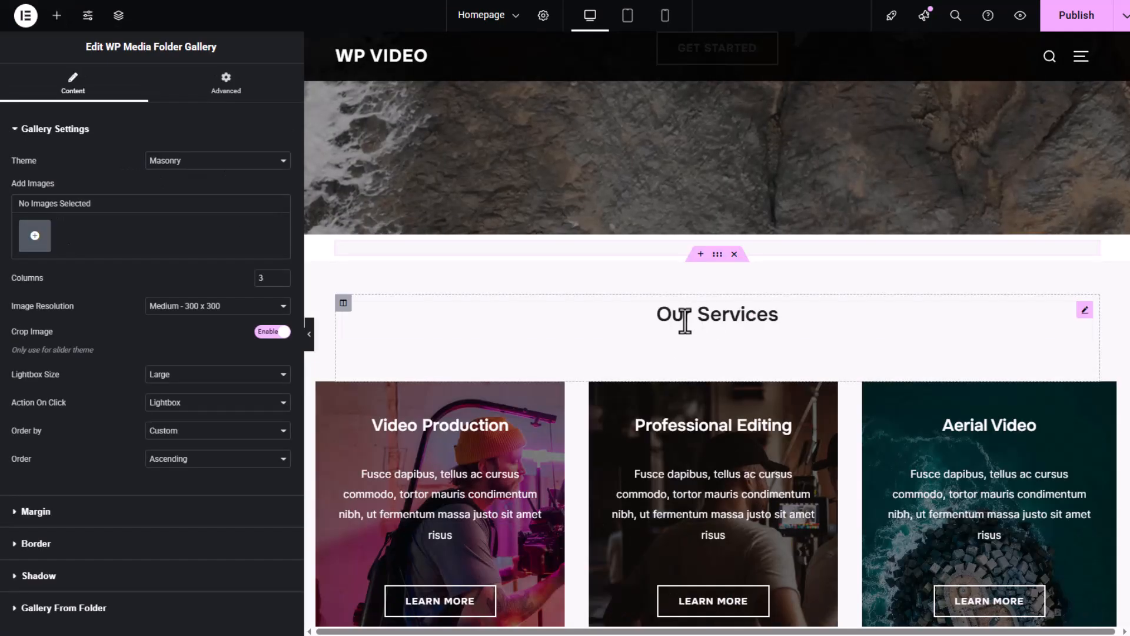
{"action": "left_click", "coordinate": [33, 234]}
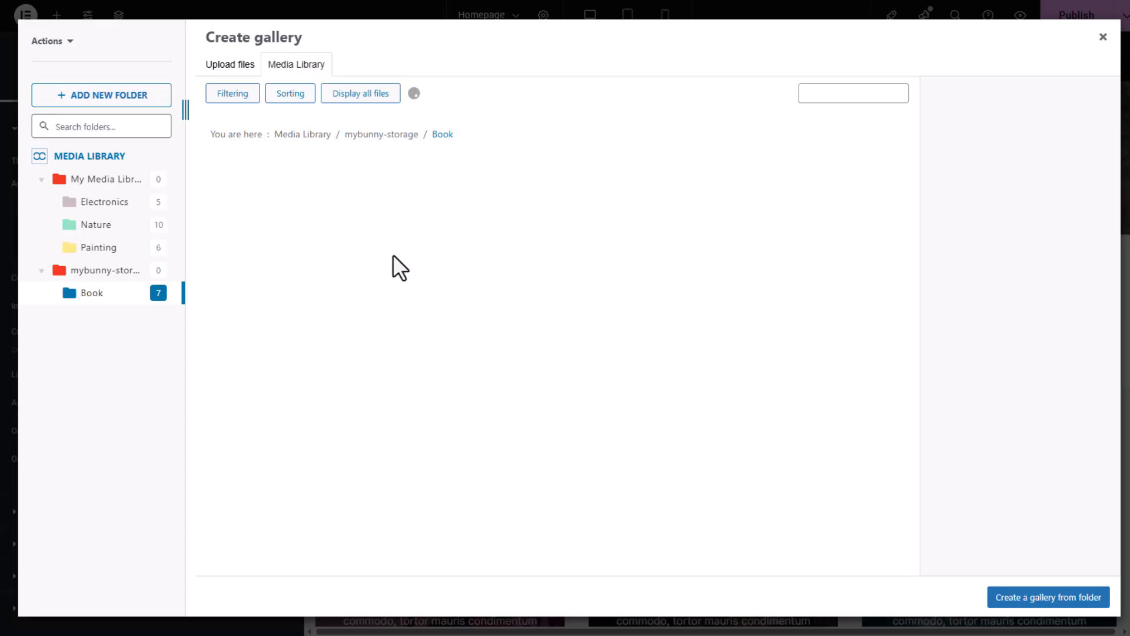
{"action": "left_click", "coordinate": [251, 195]}
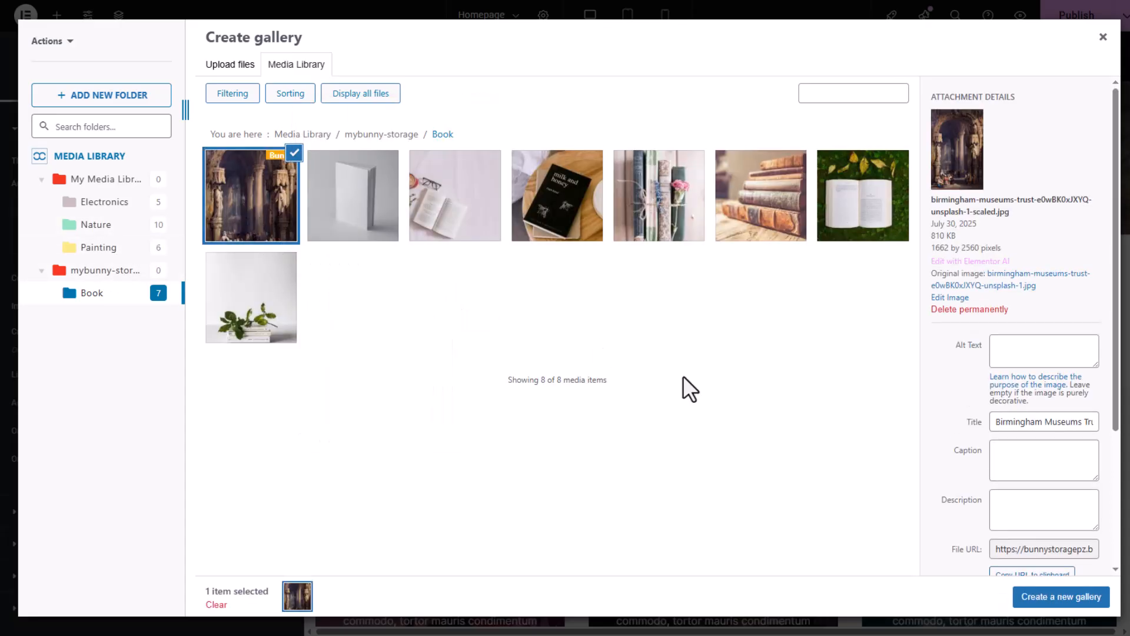
{"action": "left_click", "coordinate": [1027, 597]}
{"action": "left_click", "coordinate": [1068, 598]}
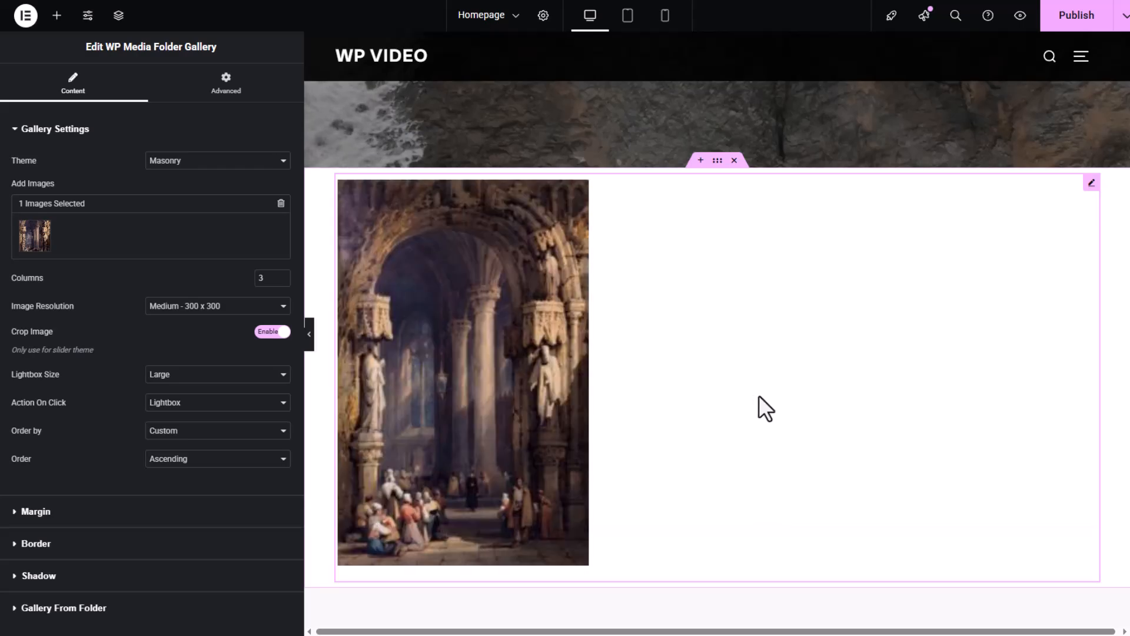
- Set the WP Media Folder Gallery's image resolution to Large - 1024 x 1024
{"action": "left_click", "coordinate": [206, 307]}
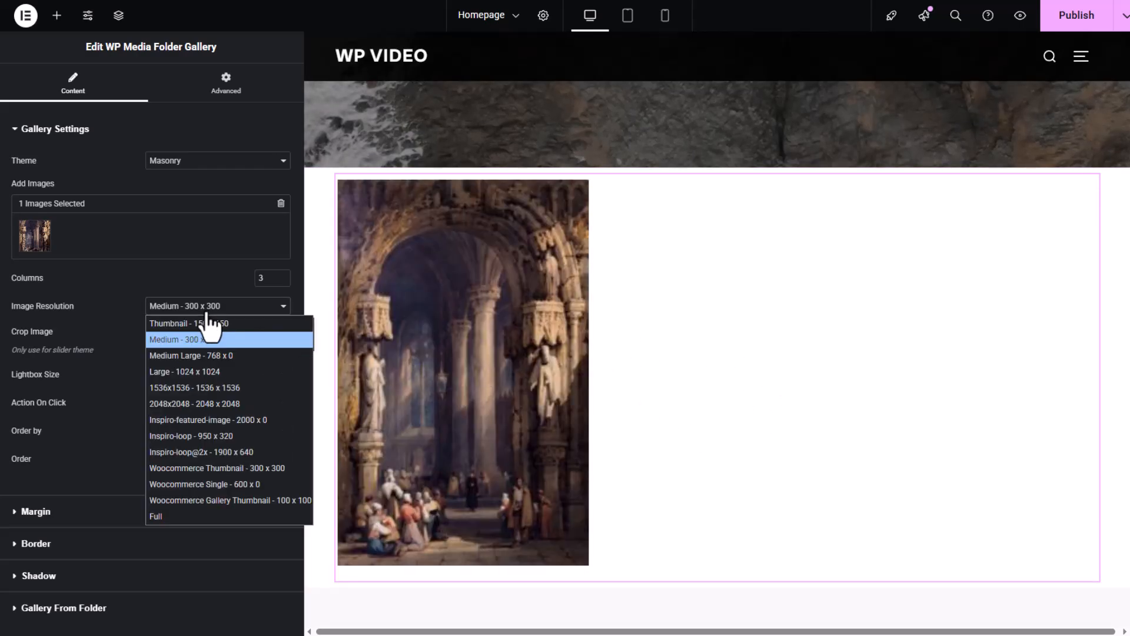
{"action": "left_click", "coordinate": [196, 372]}
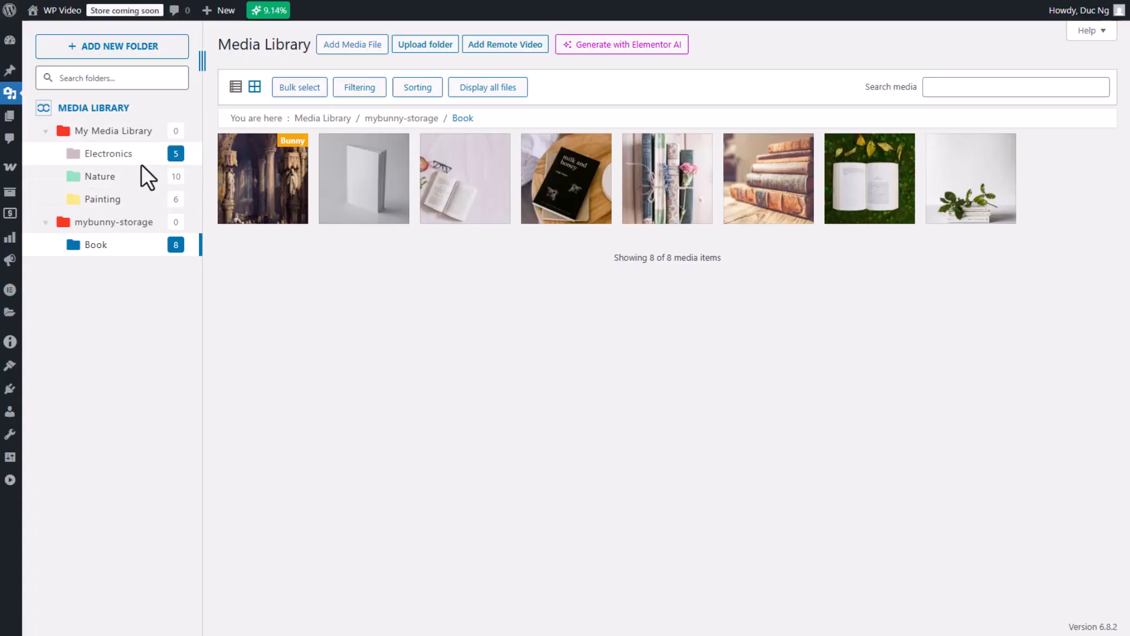
- Browse the media library's Electronics, Nature and Book folders and compare the structure with the mybunny-storage root in bunny.net's file manager
{"action": "left_click", "coordinate": [147, 135]}
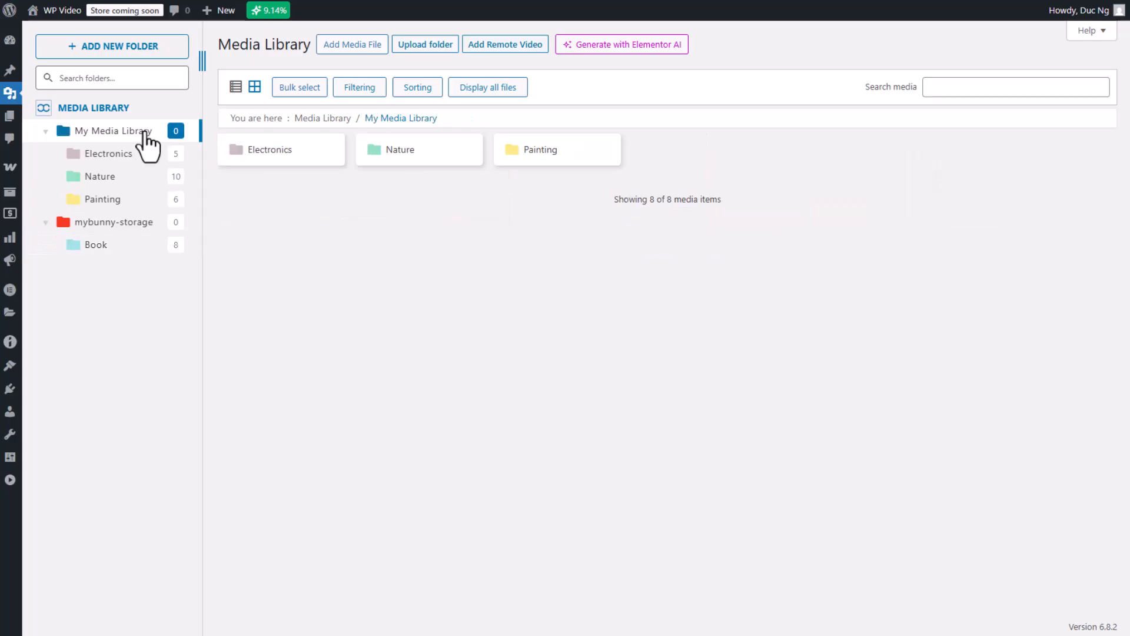
{"action": "double_click", "coordinate": [321, 171]}
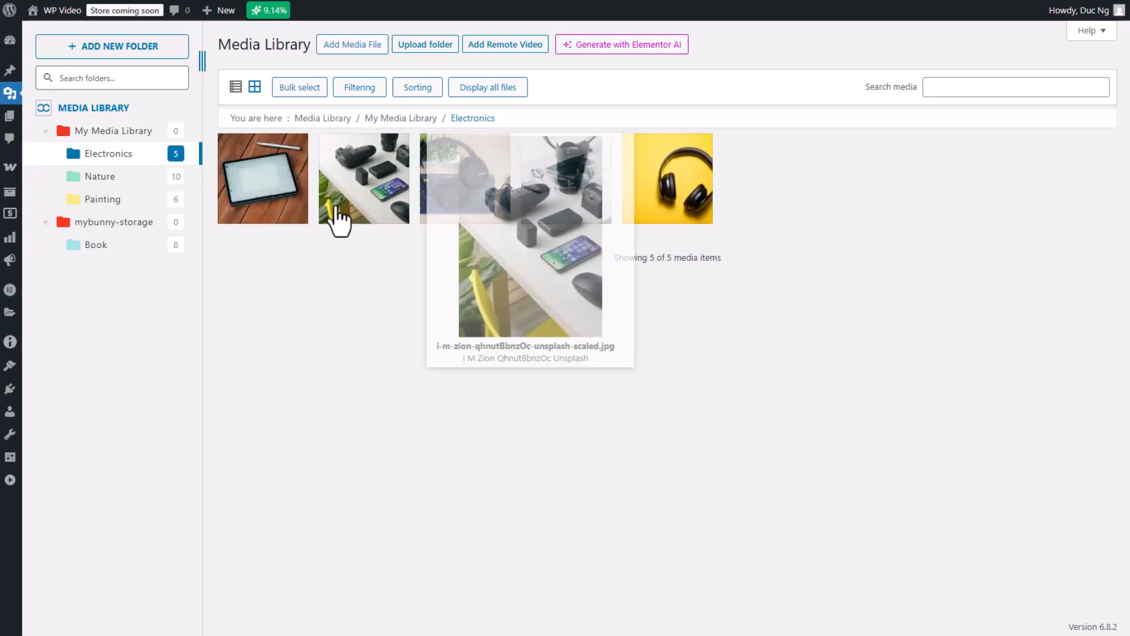
{"action": "left_click", "coordinate": [141, 177]}
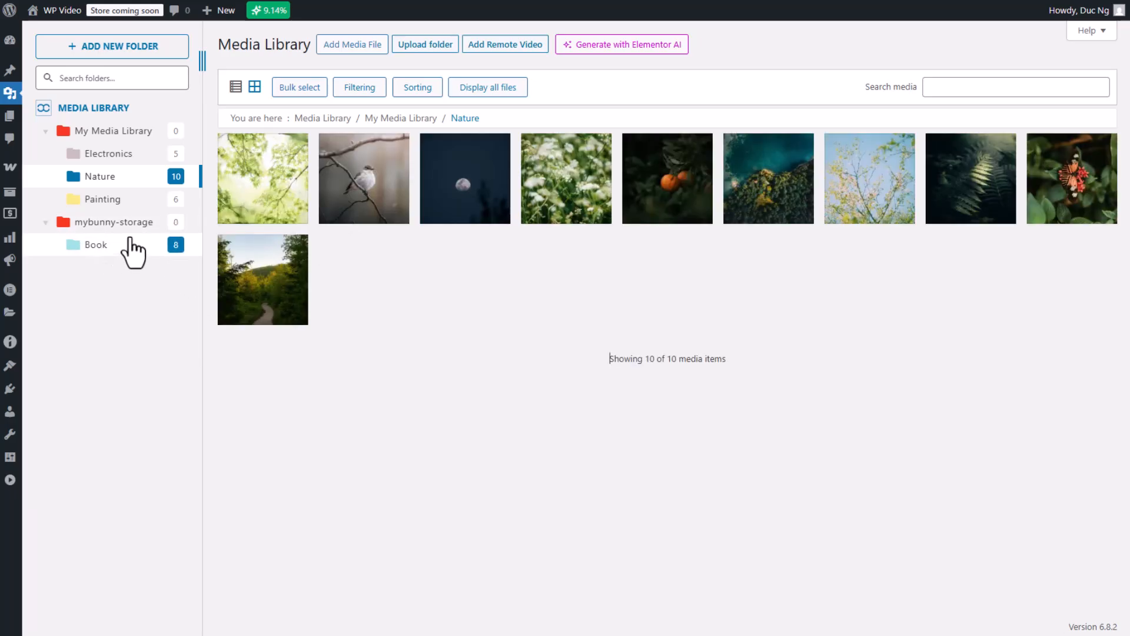
{"action": "left_click", "coordinate": [106, 247]}
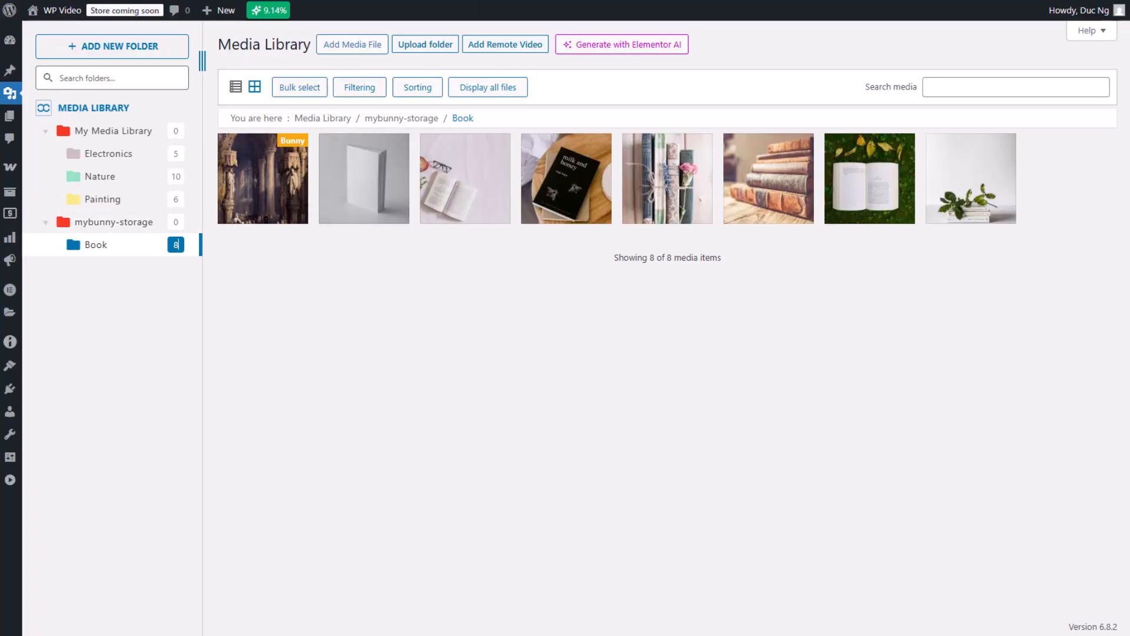
{"action": "left_click", "coordinate": [513, 0]}
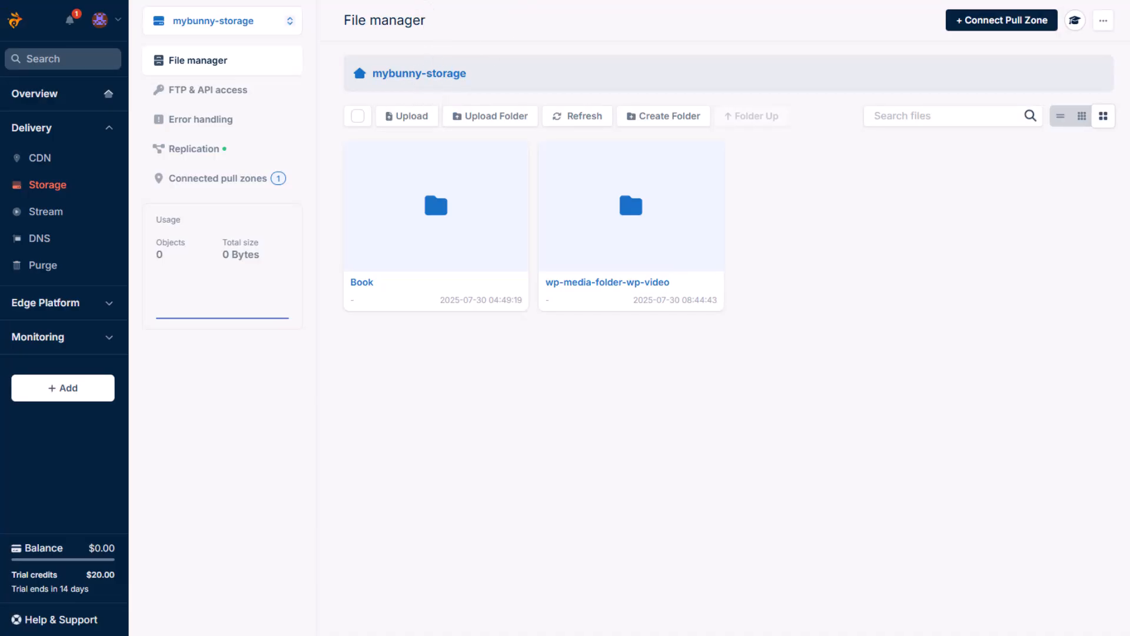
{"action": "left_click", "coordinate": [419, 1]}
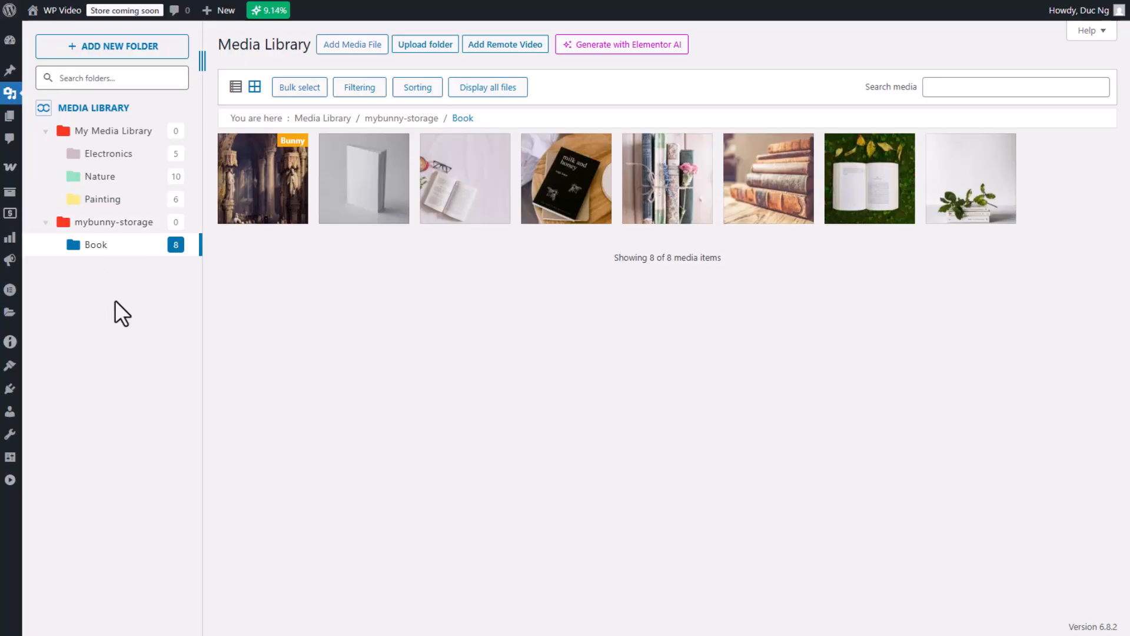
- Create a folder named Project file inside the mybunny-storage/Book folder of the media library
{"action": "left_click", "coordinate": [134, 45]}
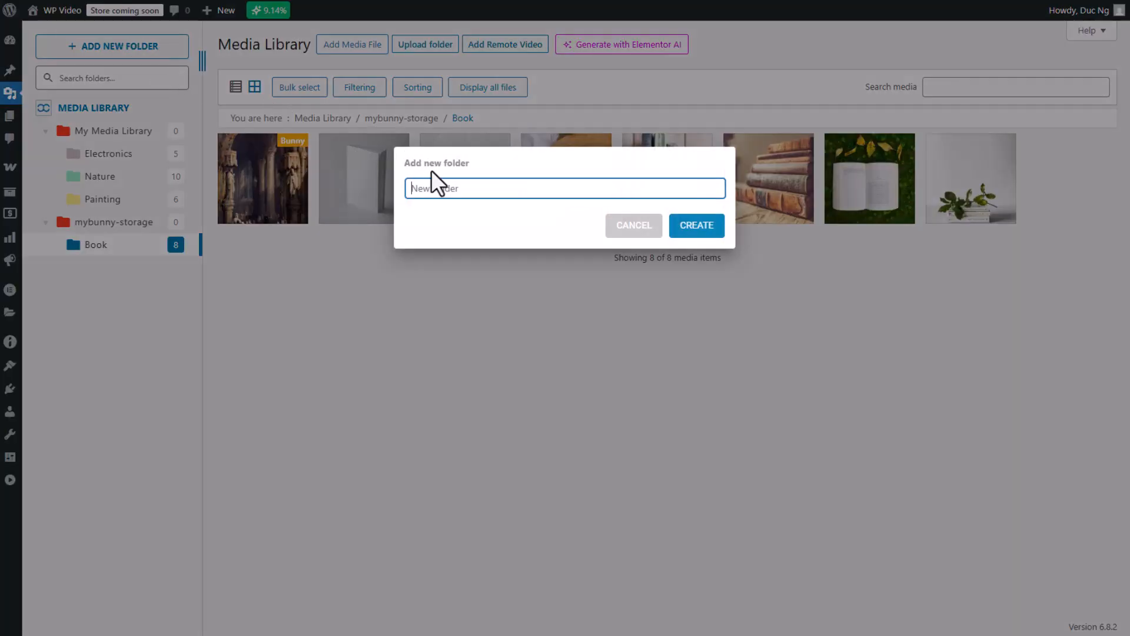
{"action": "left_click", "coordinate": [457, 188]}
{"action": "type", "text": "Project file"}
{"action": "left_click", "coordinate": [674, 224]}
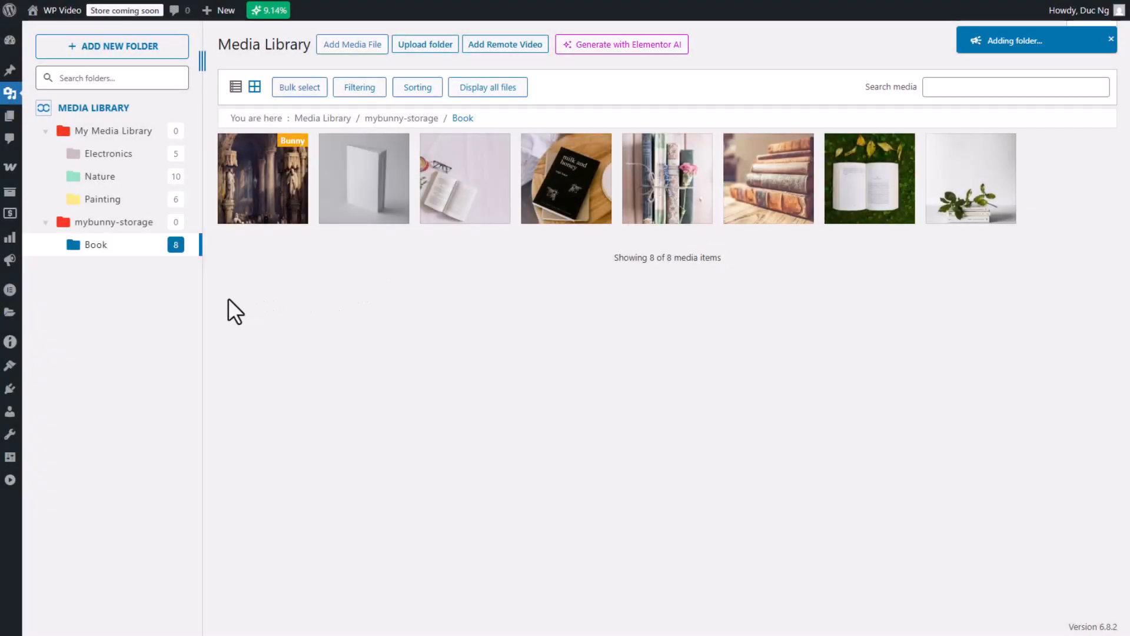
{"action": "left_click", "coordinate": [56, 245]}
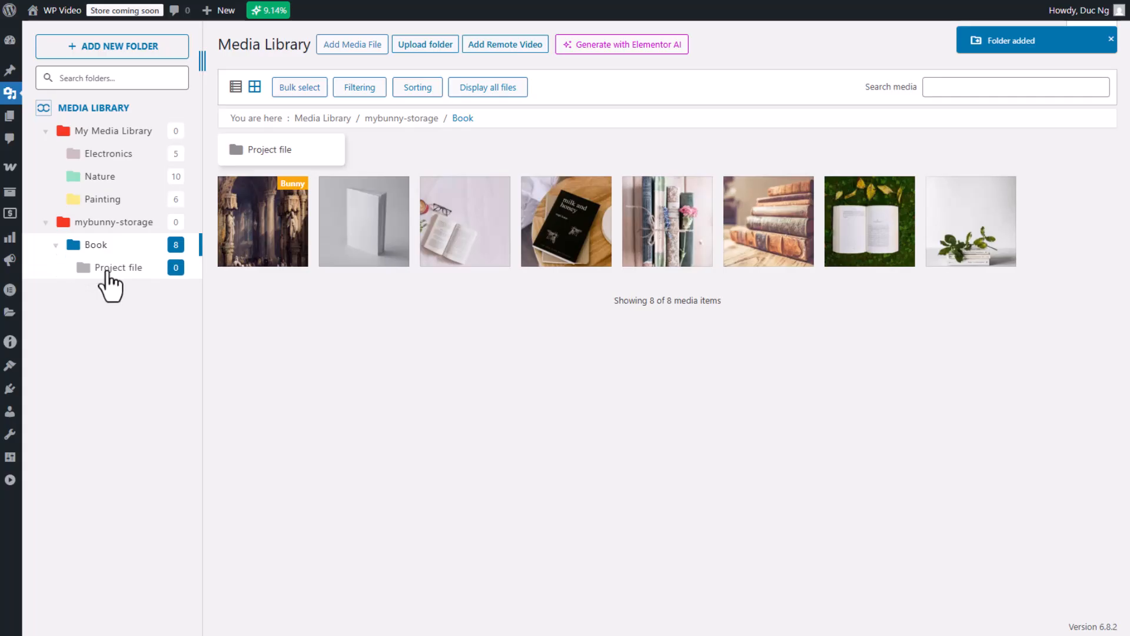
- Check the Project file folder's available actions and move the folder out of Book, directly under mybunny-storage
{"action": "left_click", "coordinate": [112, 268]}
{"action": "right_click", "coordinate": [108, 268]}
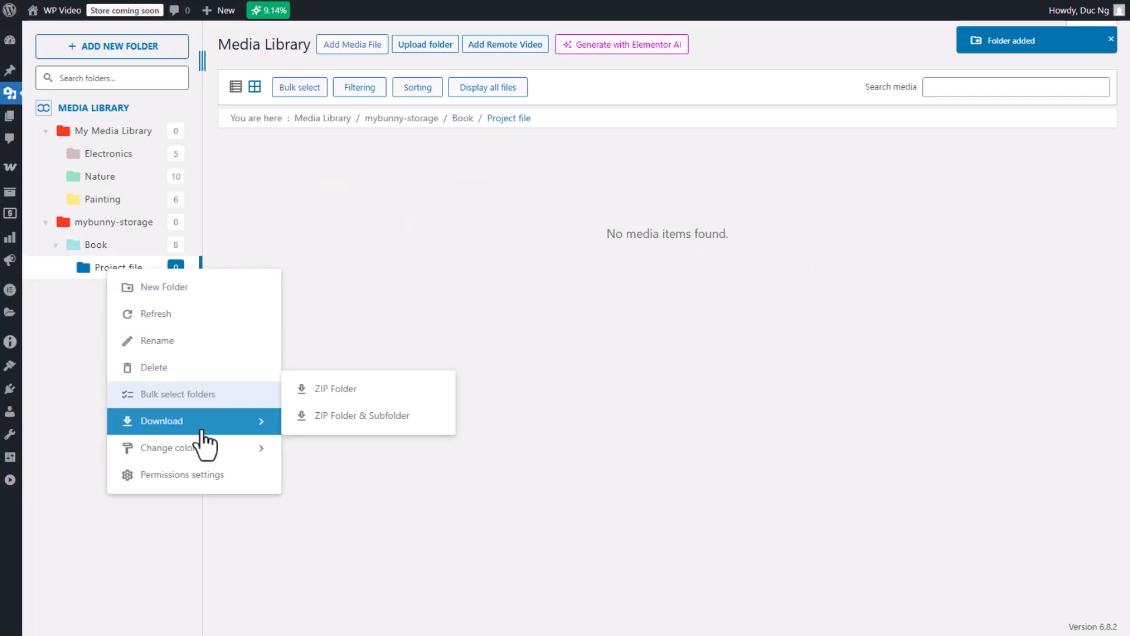
{"action": "mouse_move", "coordinate": [219, 459]}
{"action": "left_click", "coordinate": [330, 452]}
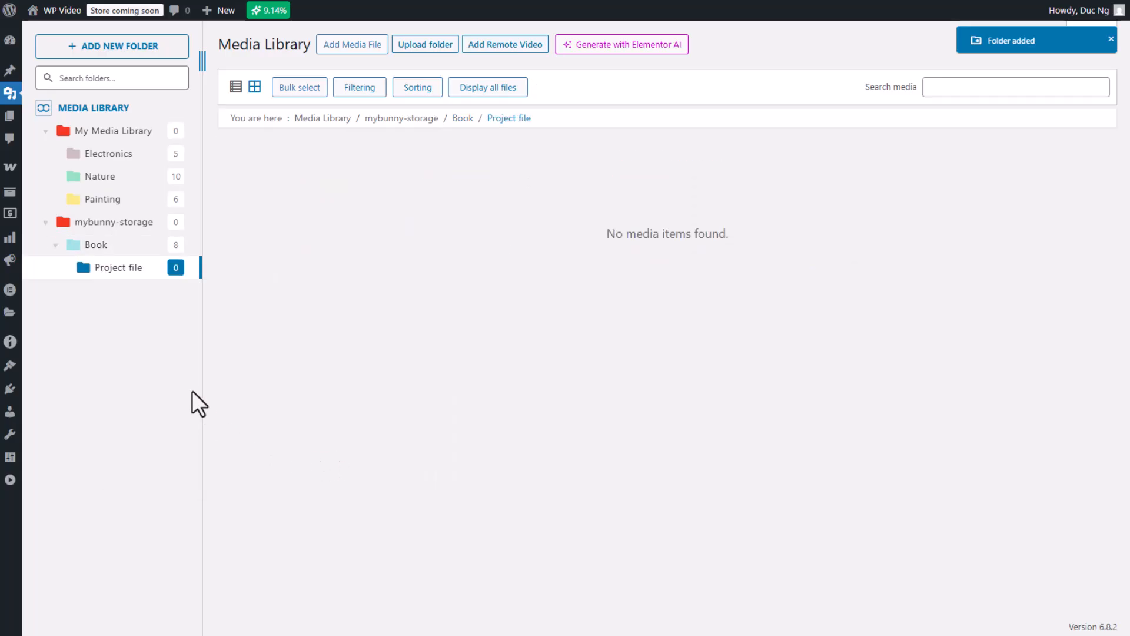
{"action": "left_click_drag", "start_coordinate": [109, 271], "coordinate": [115, 230]}
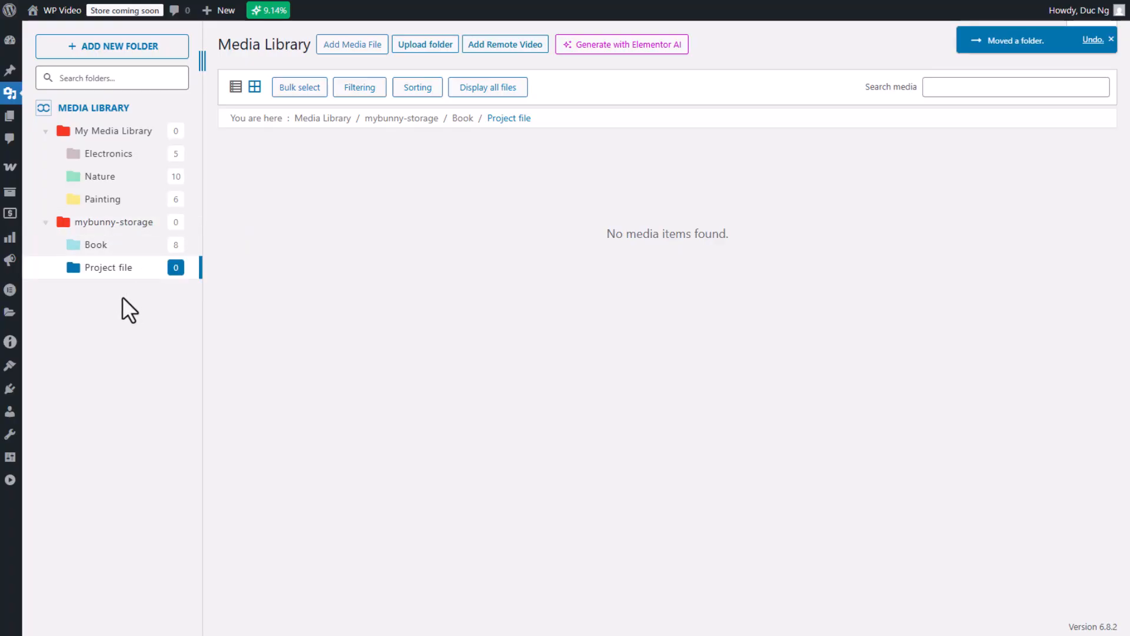
- Upload c-d-x-PDX_a_82obo-unsplash.jpg and two other local Unsplash images into the Project file folder
{"action": "left_click", "coordinate": [271, 634]}
{"action": "left_click_drag", "start_coordinate": [560, 311], "coordinate": [344, 299]}
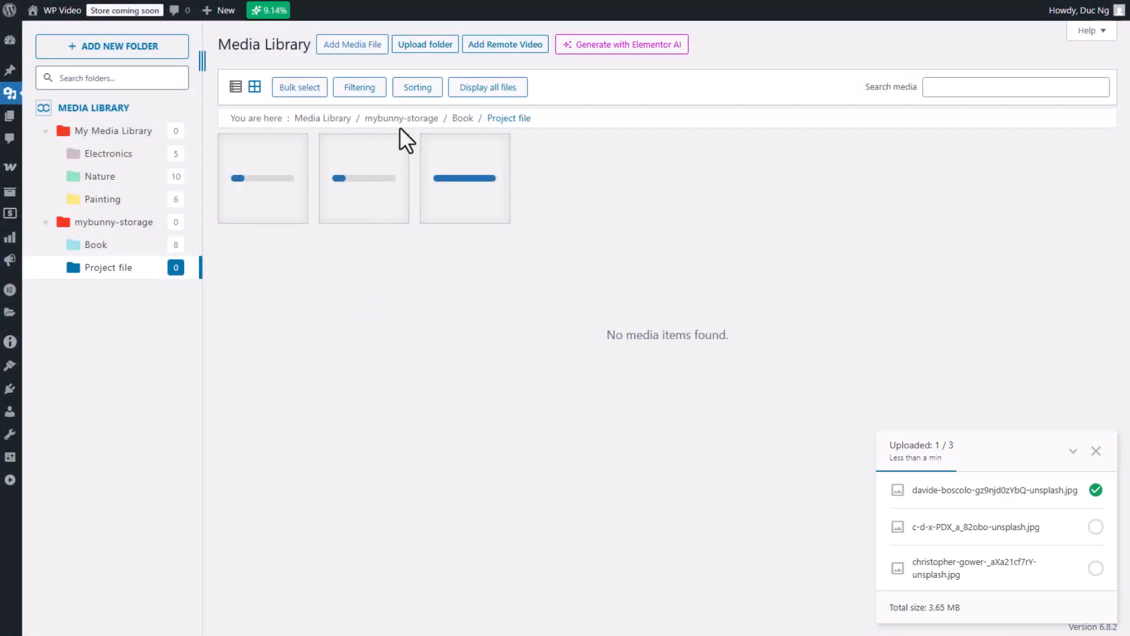
- Review the media library's filtering options, including media type, minimum size and weight range
{"action": "left_click", "coordinate": [361, 88]}
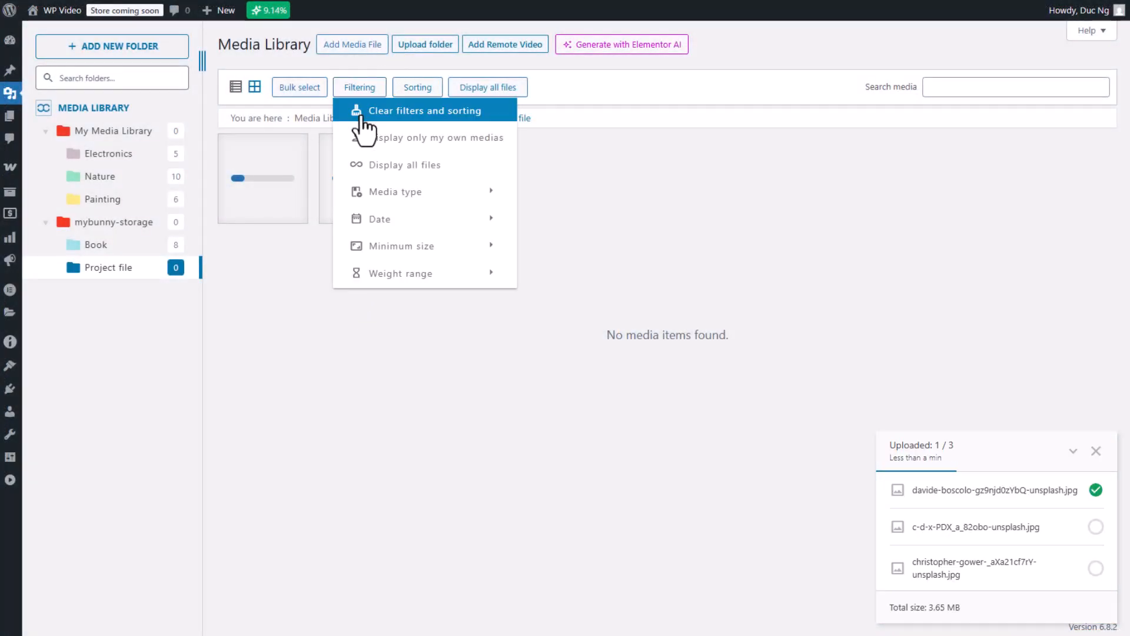
{"action": "mouse_move", "coordinate": [381, 192]}
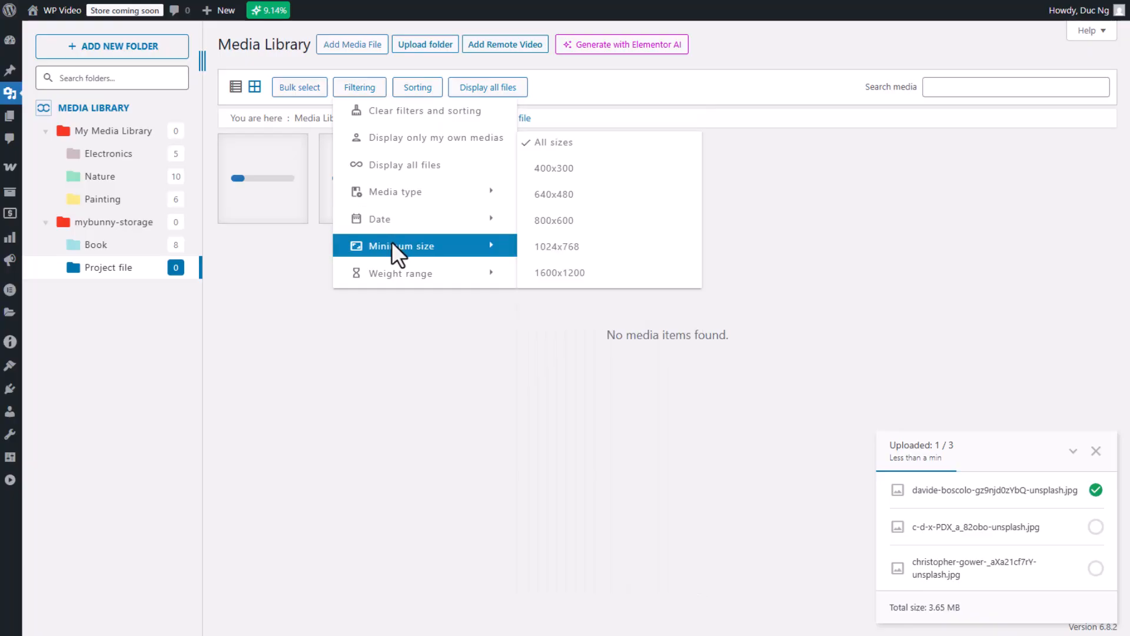
{"action": "mouse_move", "coordinate": [399, 271]}
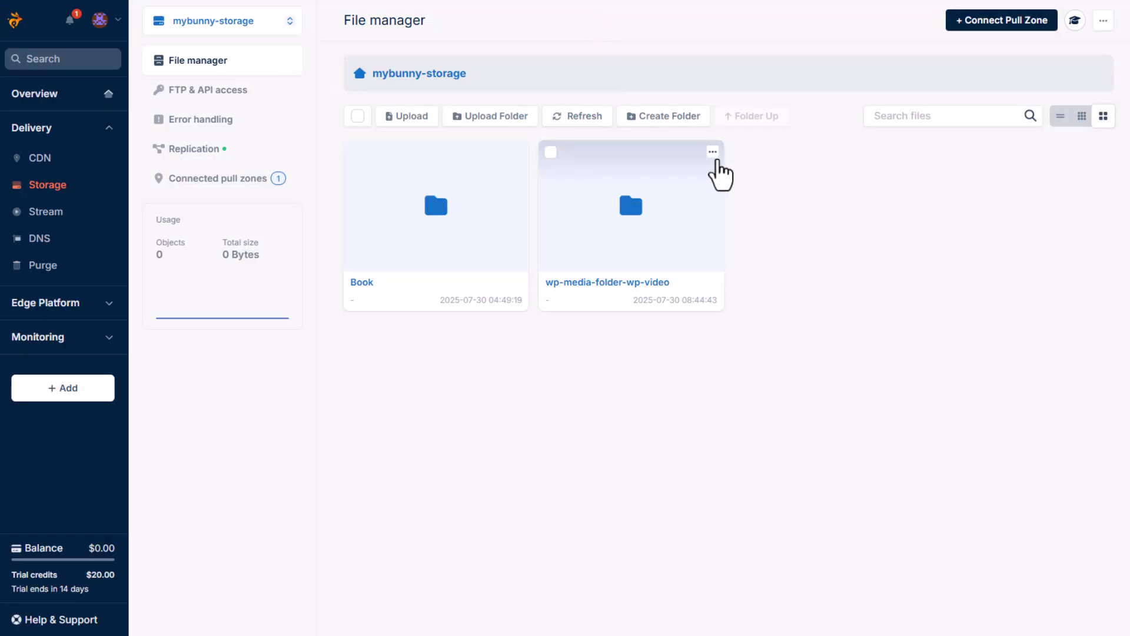
- In bunny.net's file manager, open wp-media-folder-wp-video/wp-content/uploads/2025 and its subfolder, and look through the offloaded image files
{"action": "left_click", "coordinate": [624, 290]}
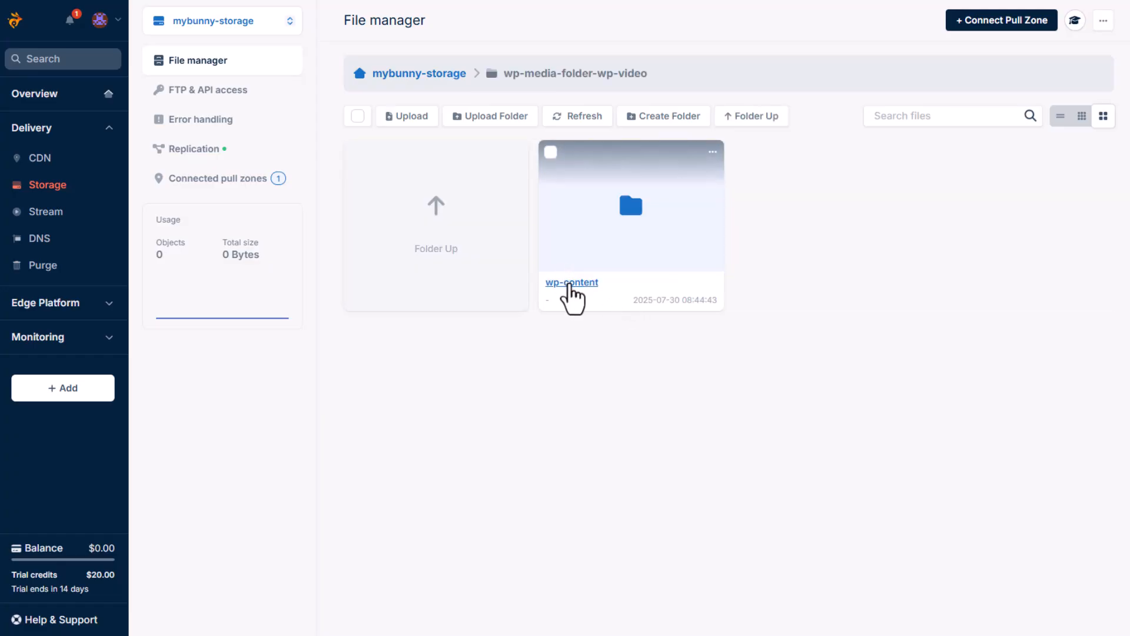
{"action": "left_click", "coordinate": [569, 285]}
{"action": "left_click", "coordinate": [568, 285]}
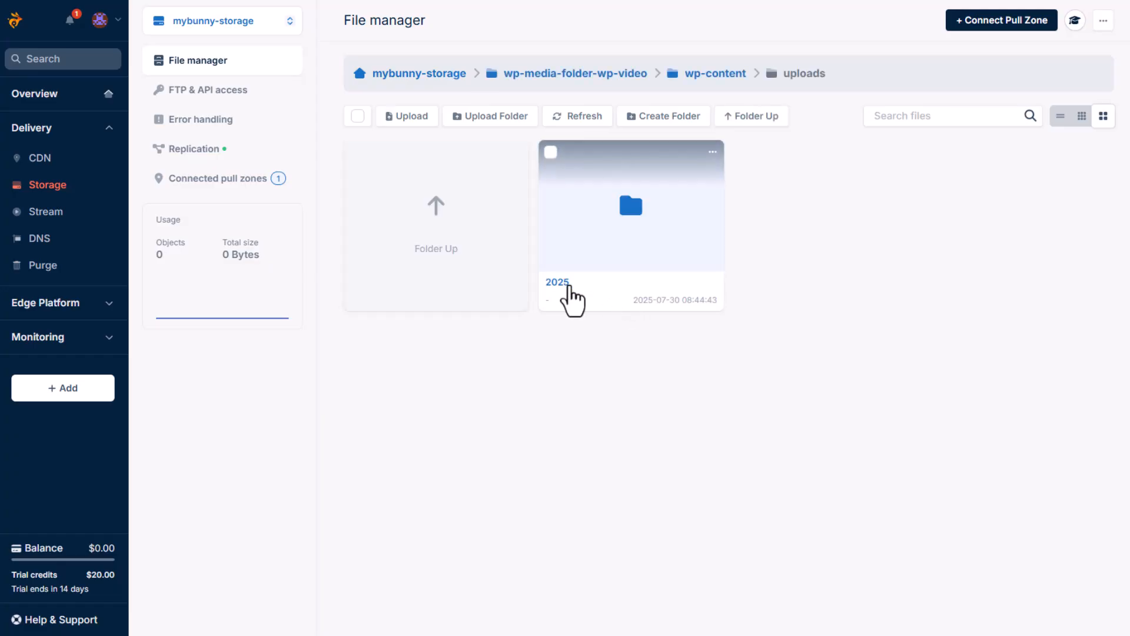
{"action": "left_click", "coordinate": [567, 285]}
{"action": "left_click", "coordinate": [567, 287]}
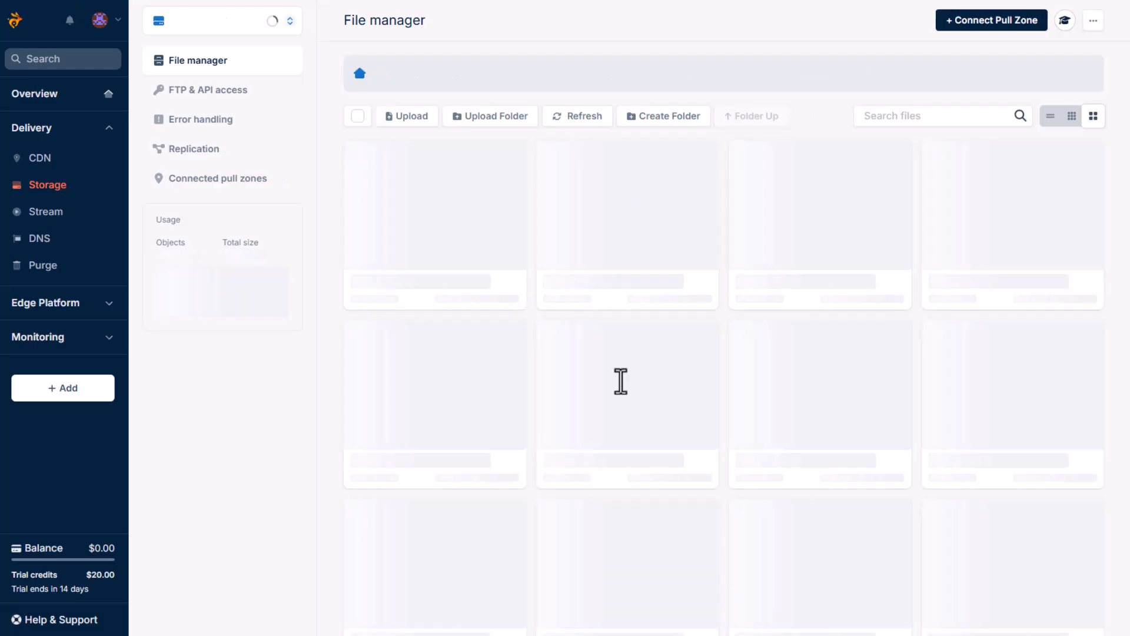
{"action": "scroll", "coordinate": [620, 381], "scroll_direction": "down", "scroll_amount": 12}
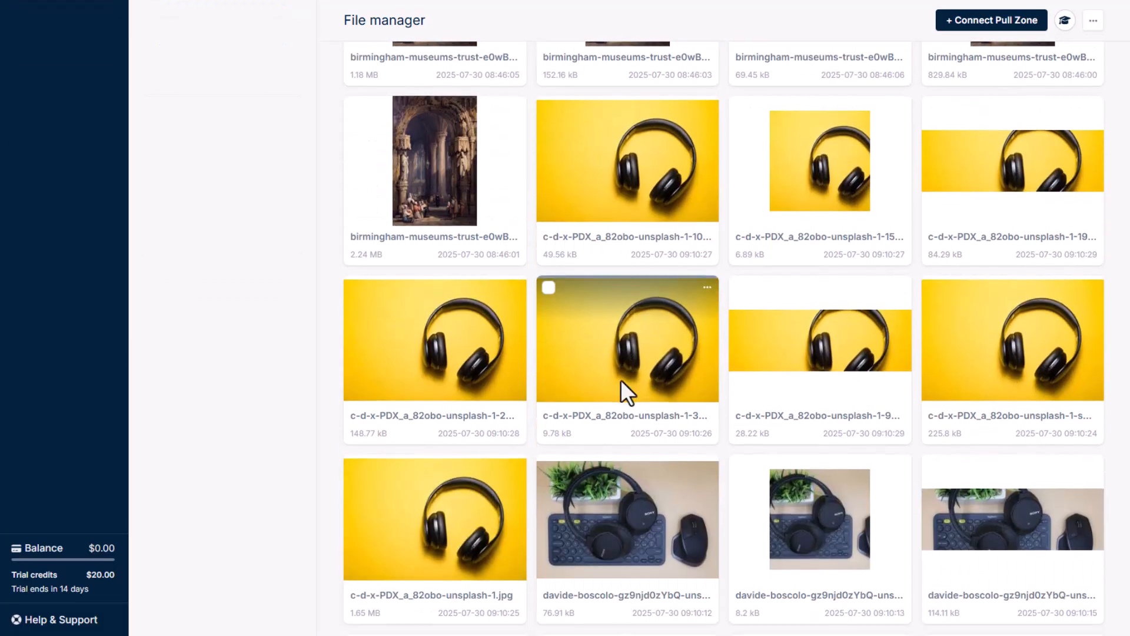
{"action": "scroll", "coordinate": [677, 217], "scroll_direction": "up", "scroll_amount": 2}
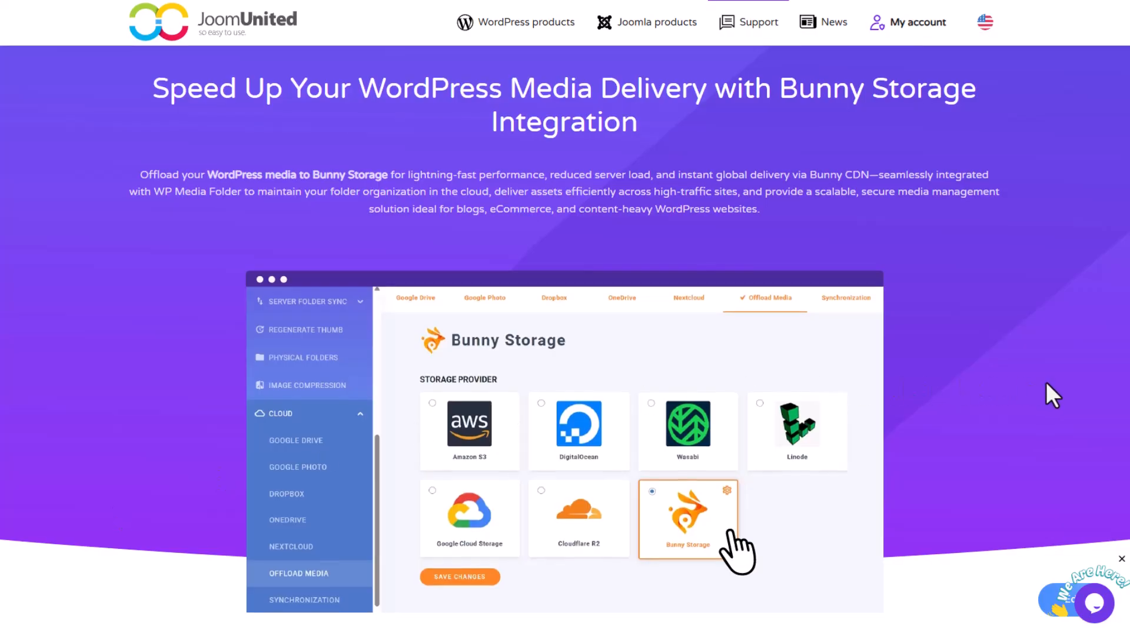
- On JoomUnited's Bunny Storage integration page, read through the feature sections and the WP Media Folder plugin and addon plans
{"action": "scroll", "coordinate": [1043, 386], "scroll_direction": "down", "scroll_amount": 10}
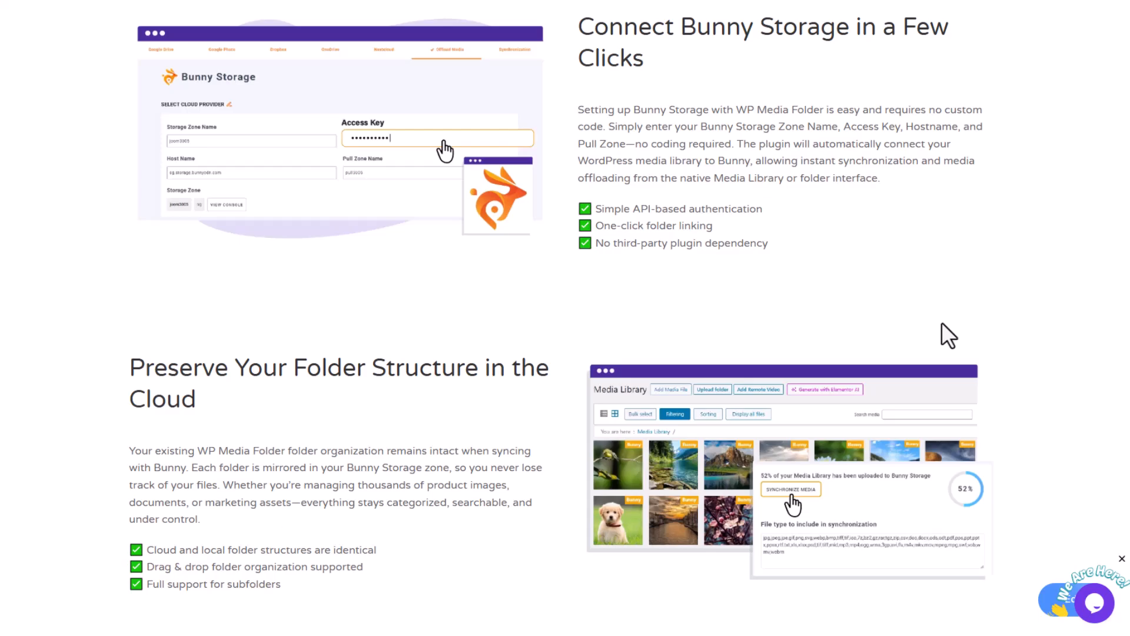
{"action": "scroll", "coordinate": [941, 322], "scroll_direction": "down", "scroll_amount": 10}
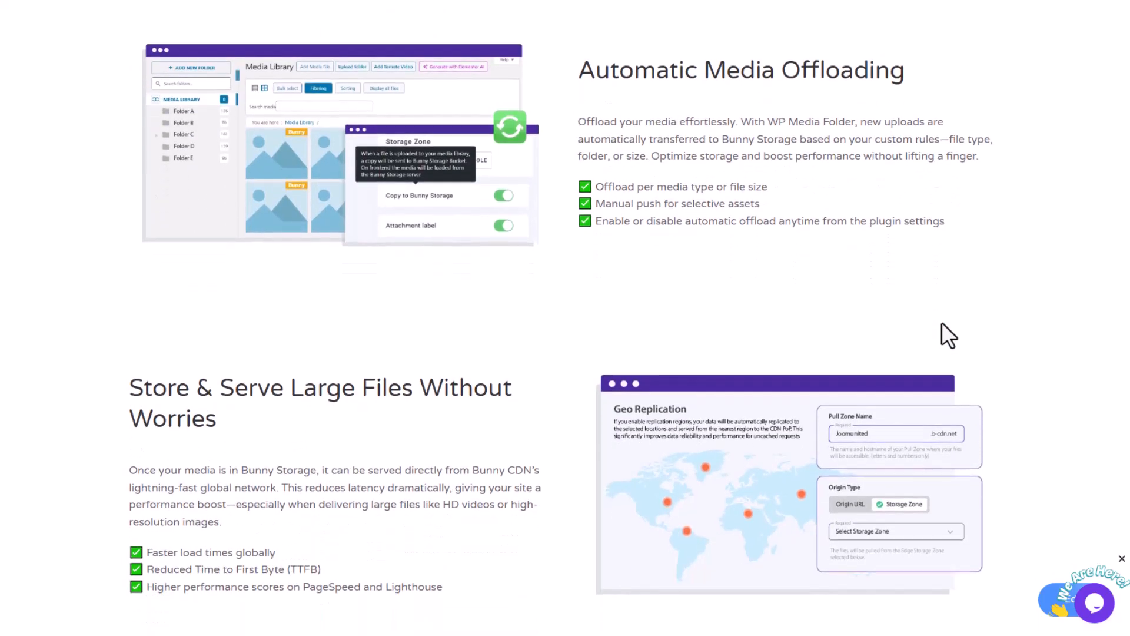
{"action": "scroll", "coordinate": [941, 323], "scroll_direction": "down", "scroll_amount": 1}
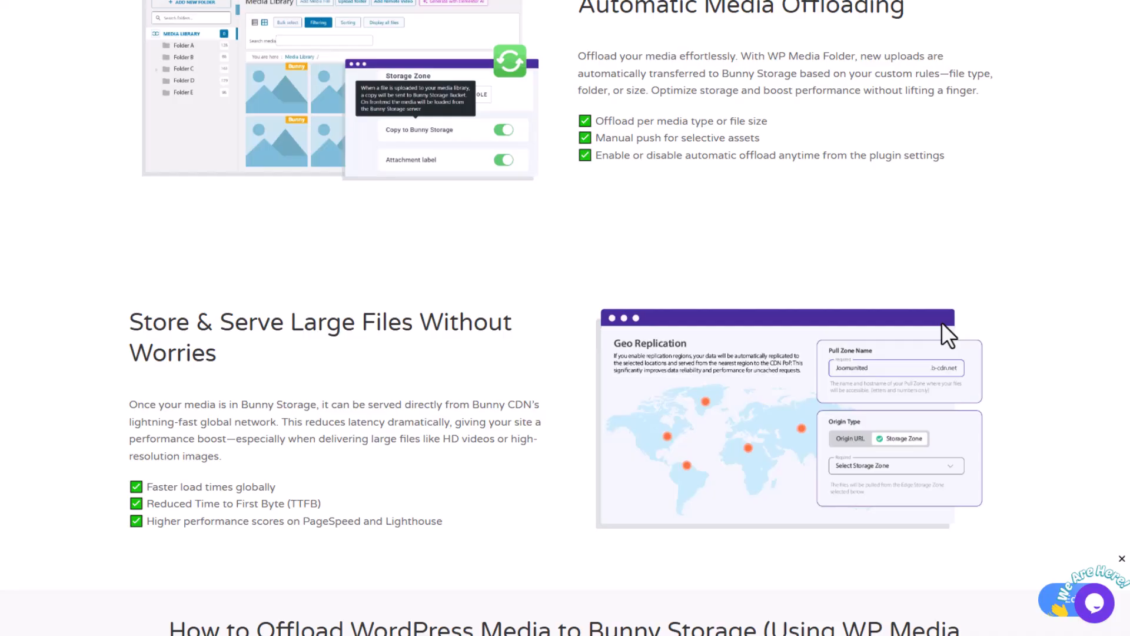
{"action": "scroll", "coordinate": [941, 321], "scroll_direction": "down", "scroll_amount": 15}
{"action": "scroll", "coordinate": [941, 322], "scroll_direction": "down", "scroll_amount": 13}
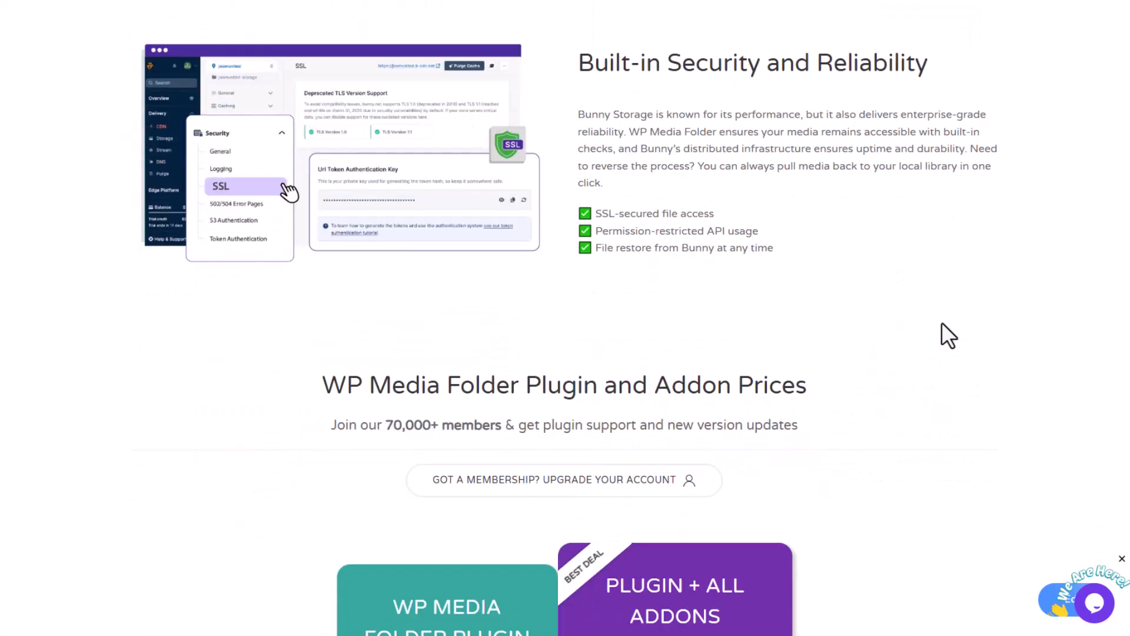
{"action": "mouse_move", "coordinate": [683, 334]}
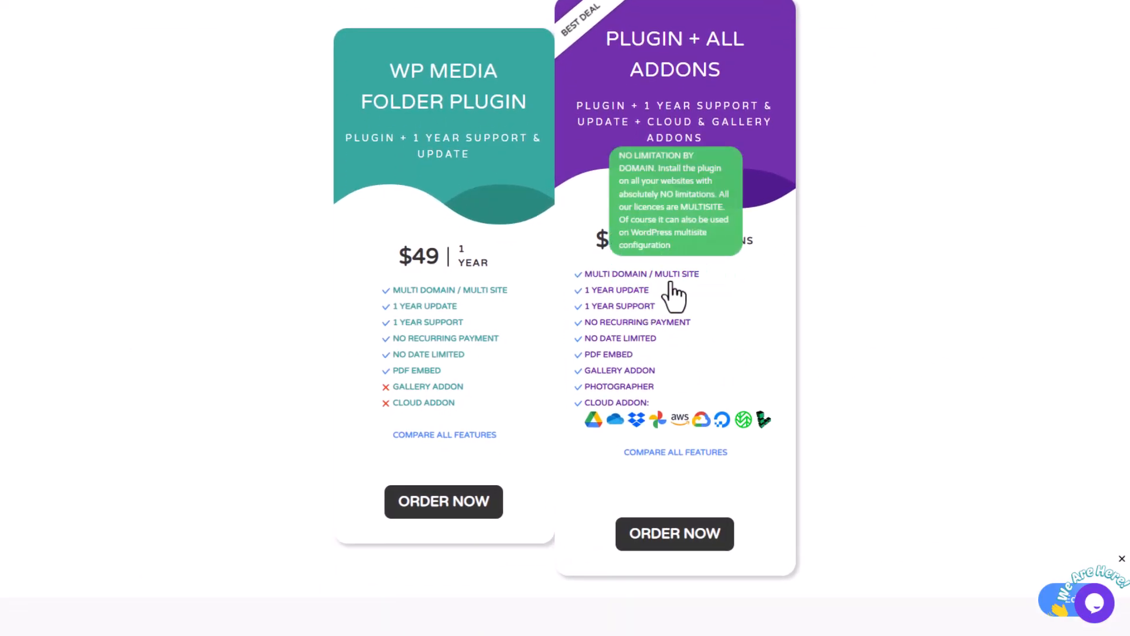
{"action": "mouse_move", "coordinate": [628, 386]}
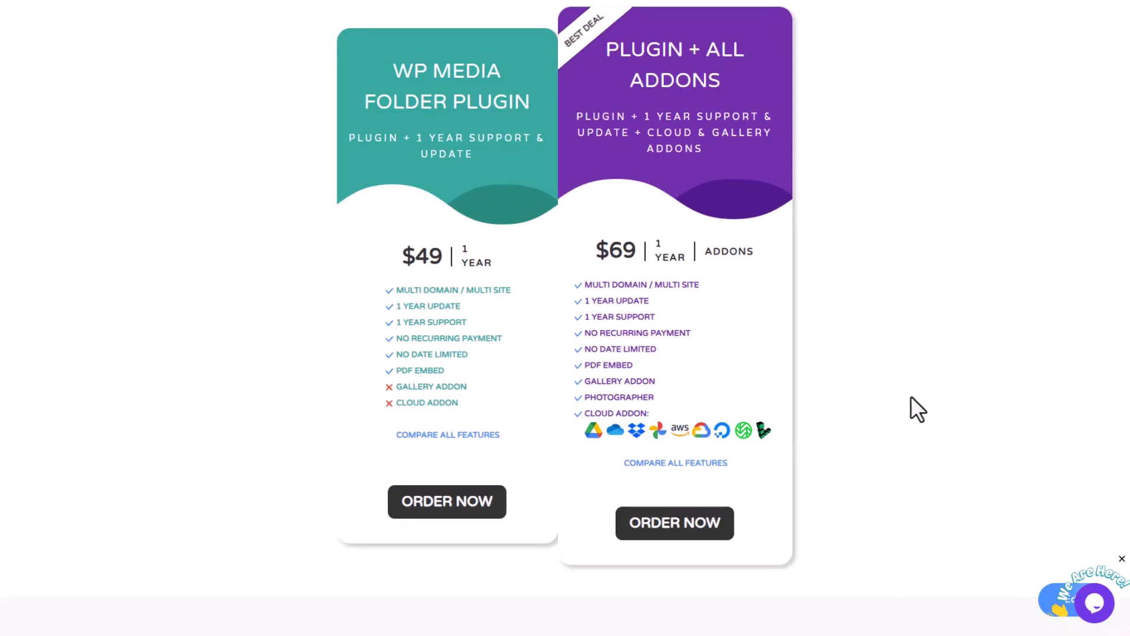
{"action": "mouse_move", "coordinate": [618, 387]}
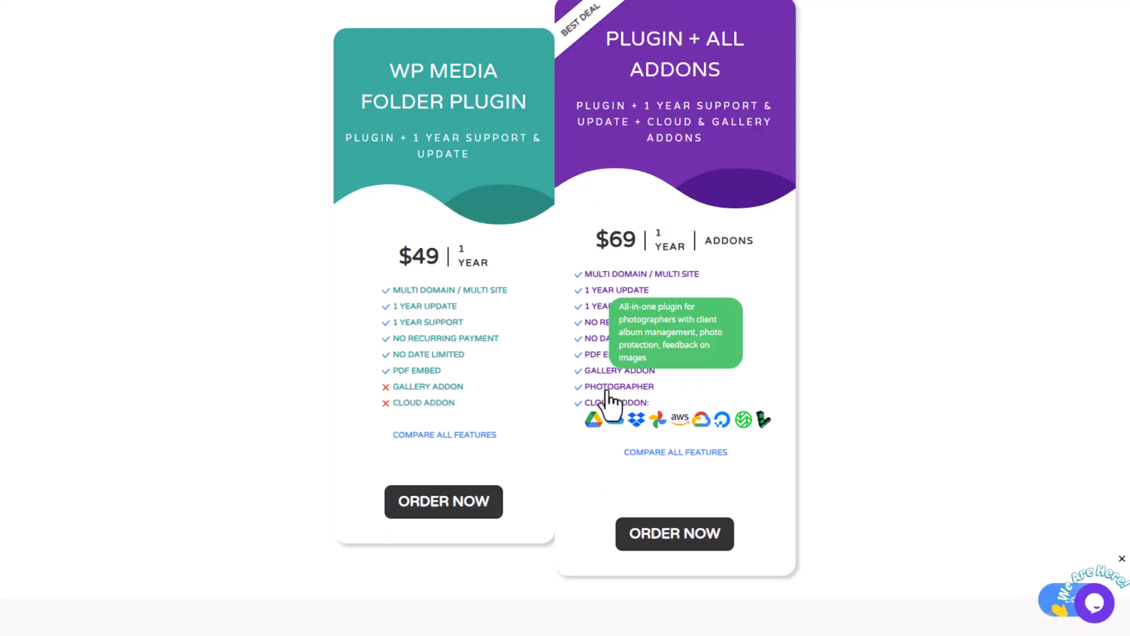